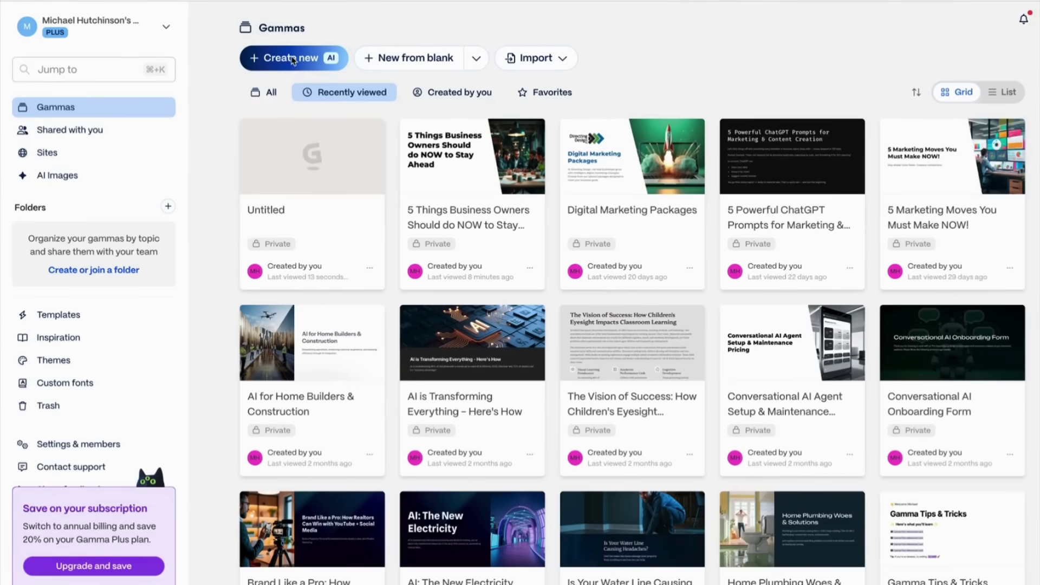
Step: Import 'What are the latest trends in mental health therap.pdf' from Downloads as a new AI presentation
click(293, 58)
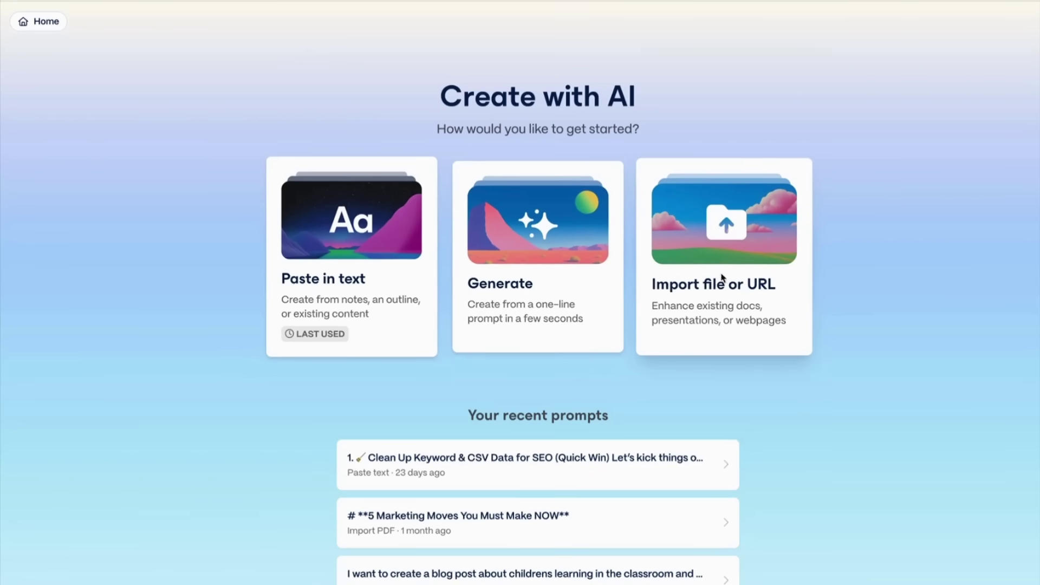
click(765, 228)
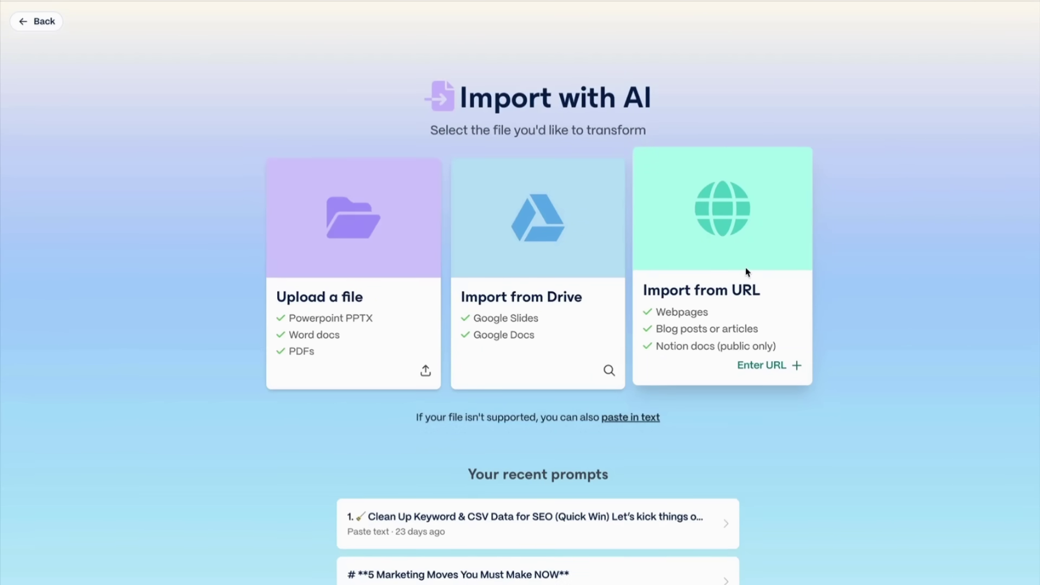
click(348, 232)
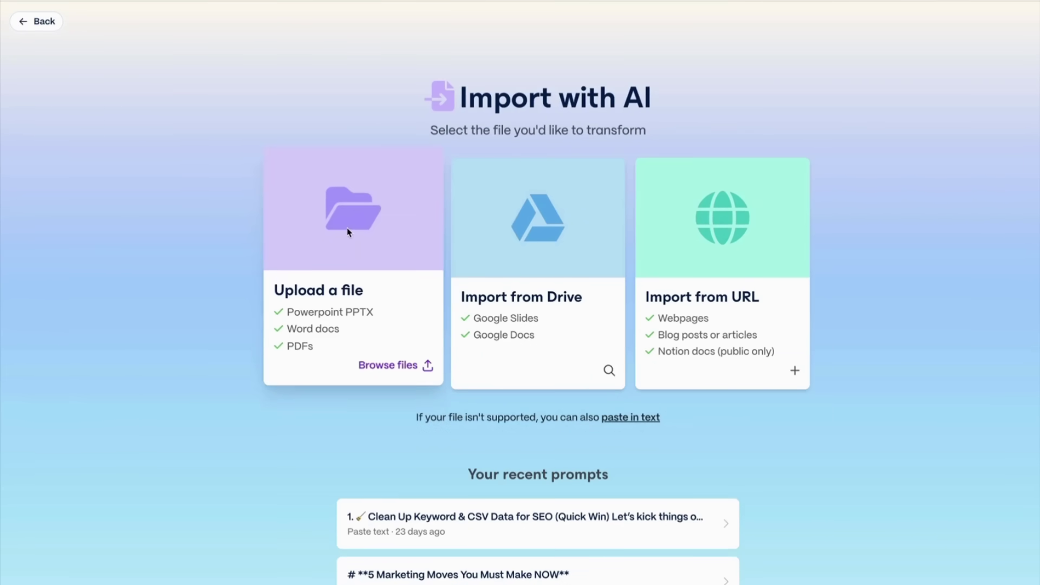
click(153, 248)
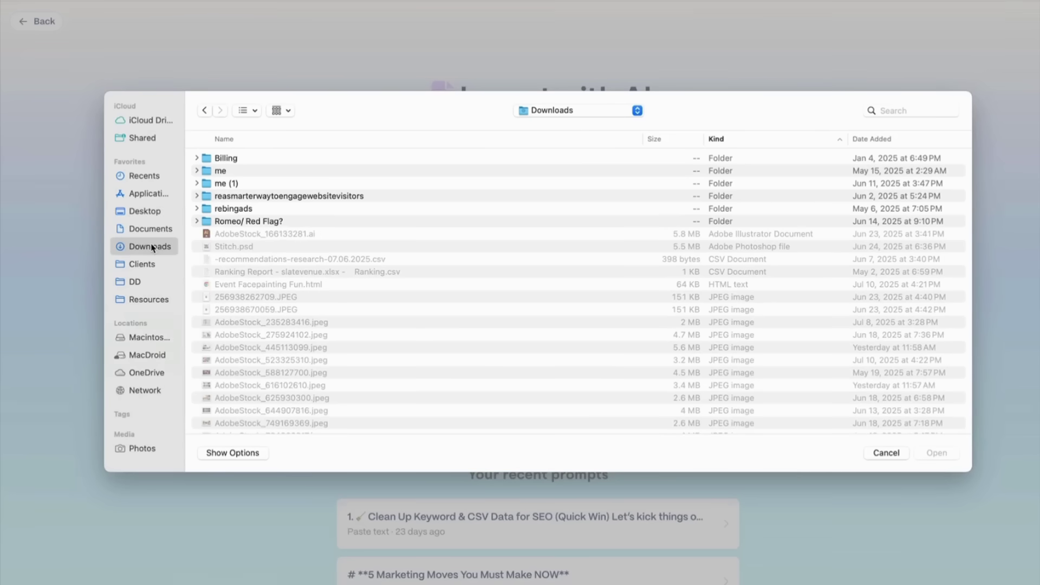
scroll(273, 319, down, 15)
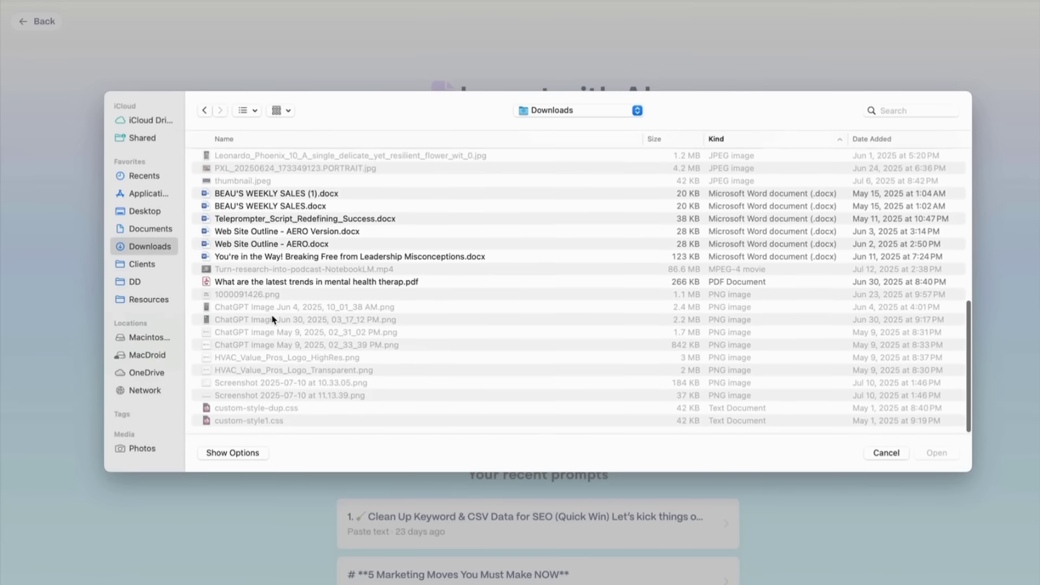
click(311, 284)
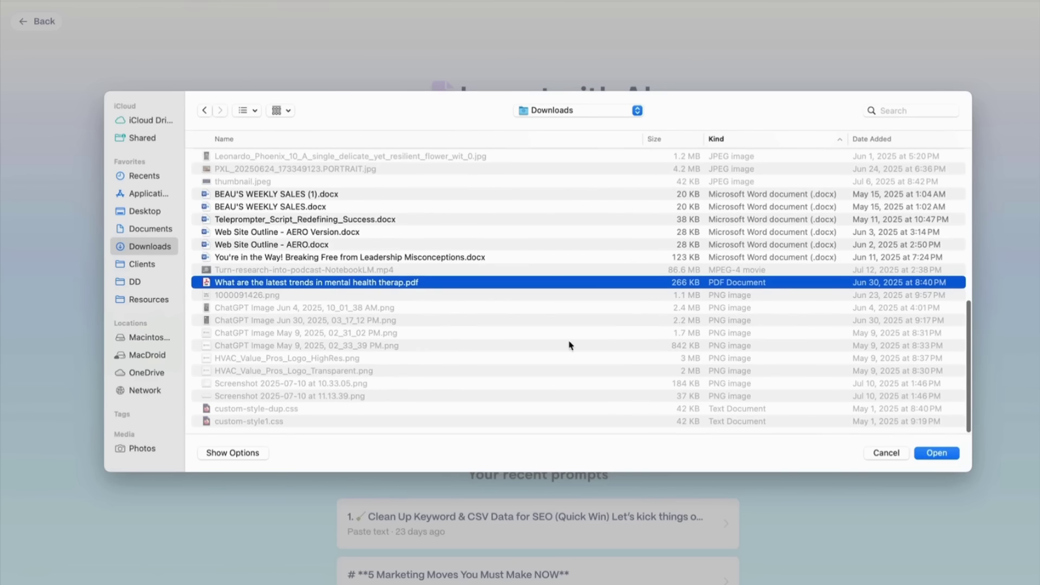
click(934, 455)
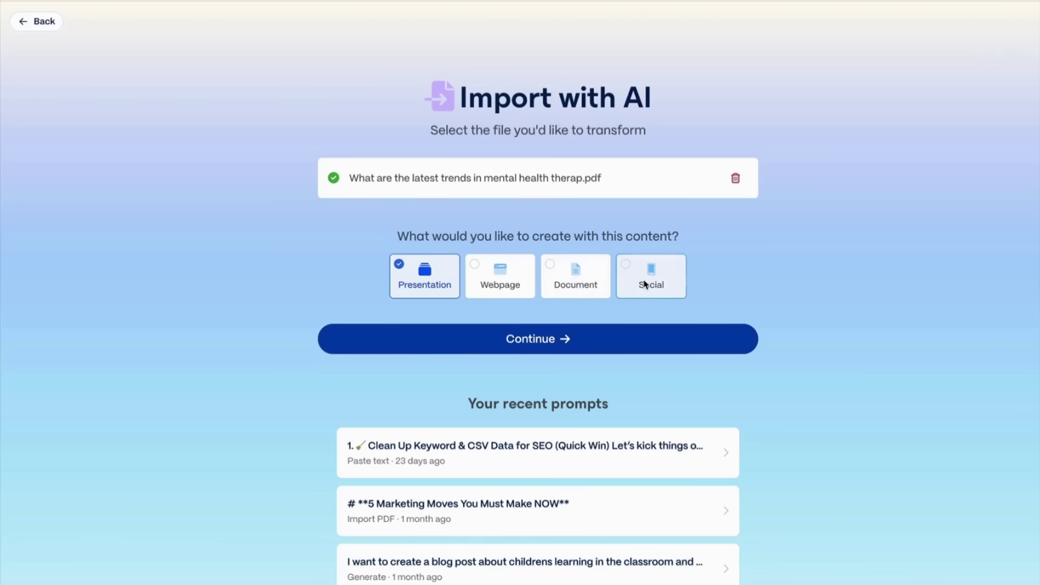
Step: Continue with Text content set to Preserve so the PDF splits card-by-card
click(529, 341)
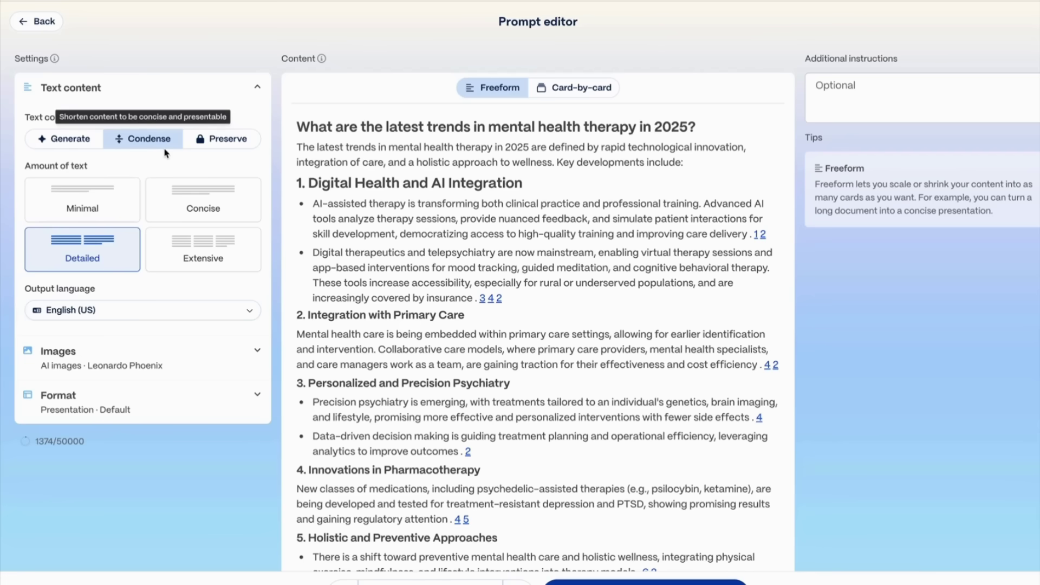
click(225, 142)
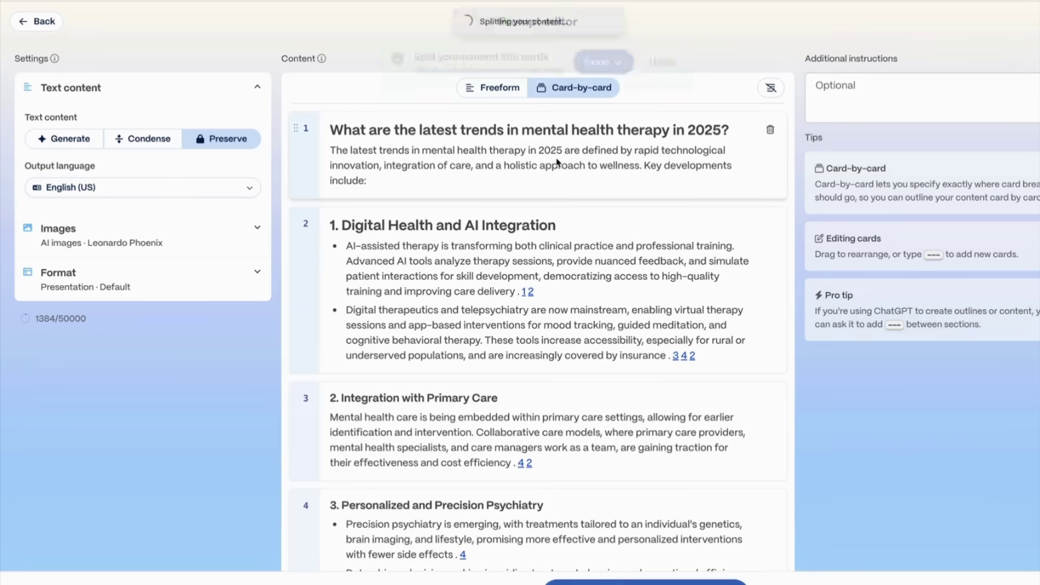
scroll(397, 302, down, 2)
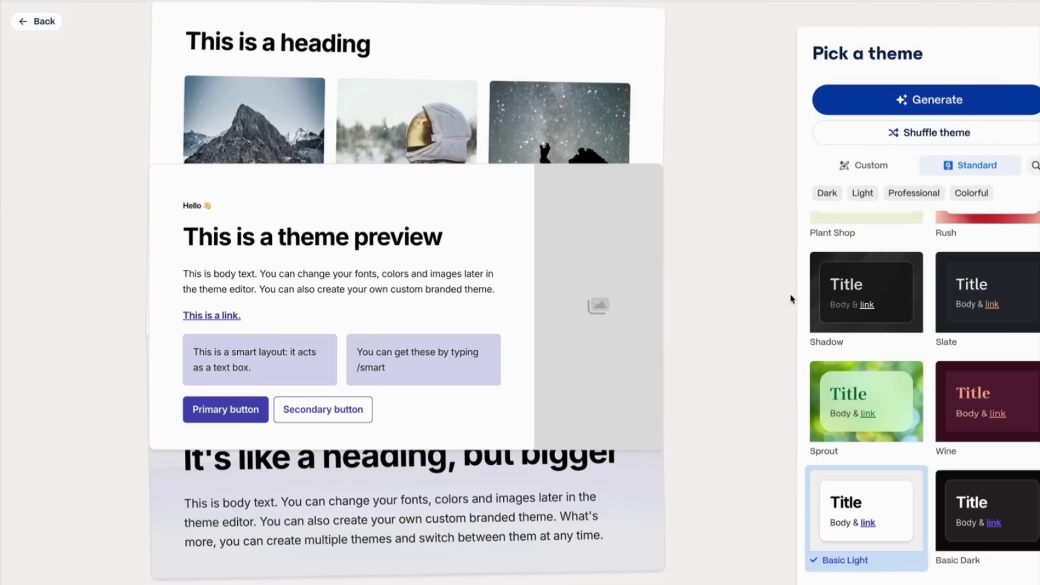
Step: Apply the Aurum theme after previewing Wine and Basic Dark, then generate the deck
click(1006, 390)
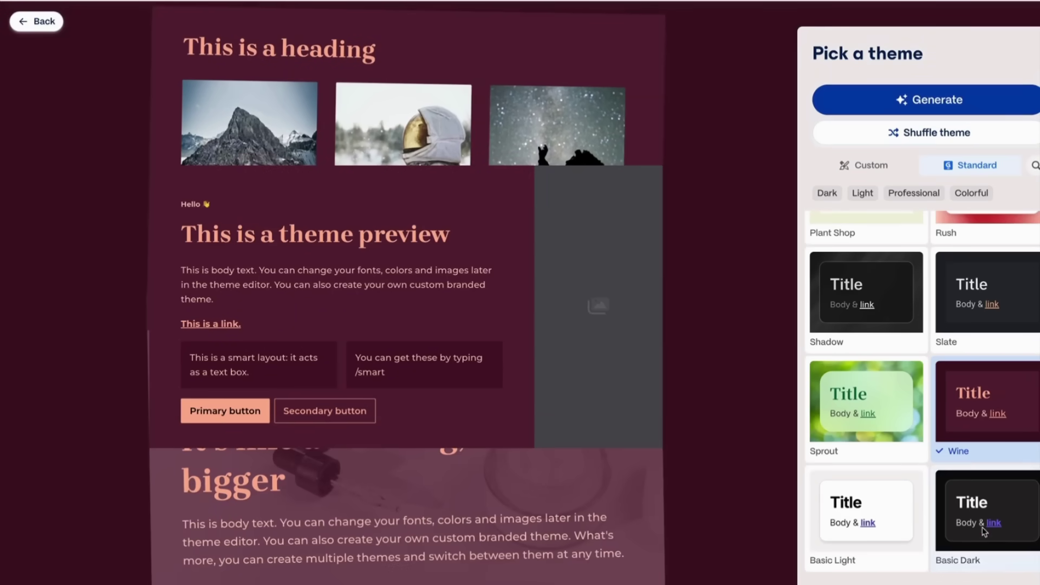
click(1009, 504)
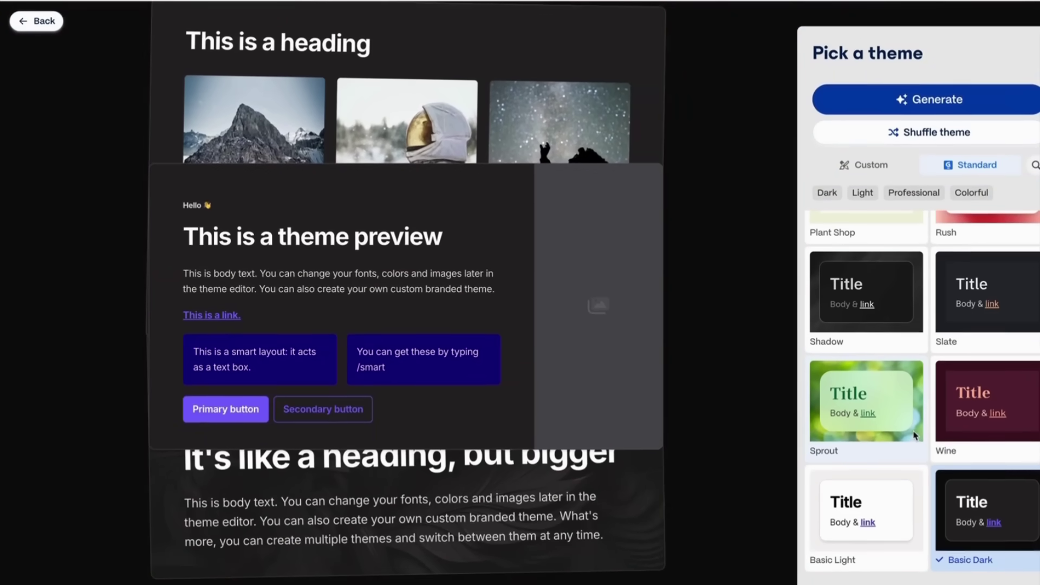
scroll(949, 355, up, 15)
scroll(949, 356, up, 10)
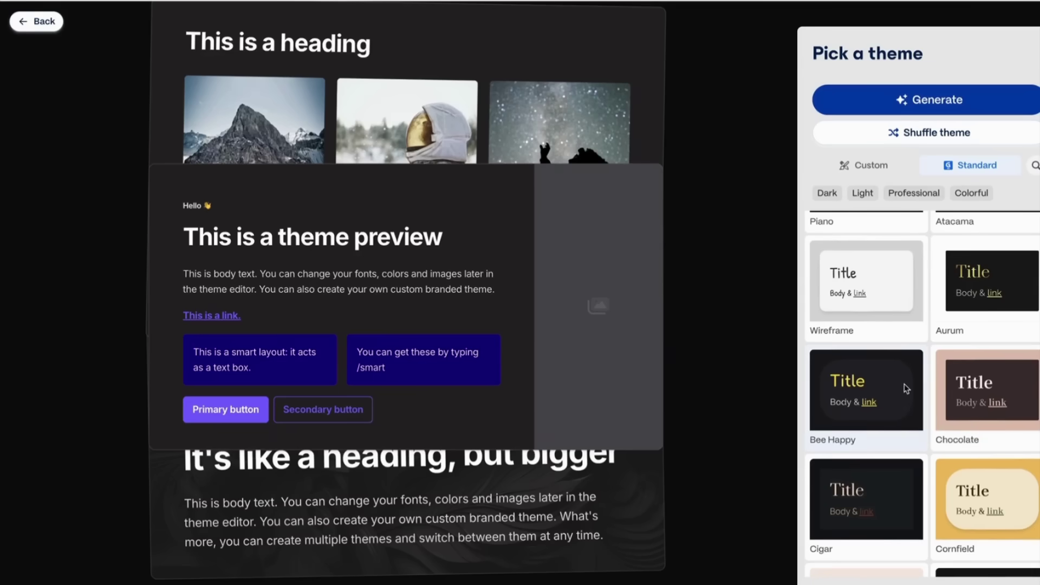
scroll(906, 385, up, 1)
click(986, 343)
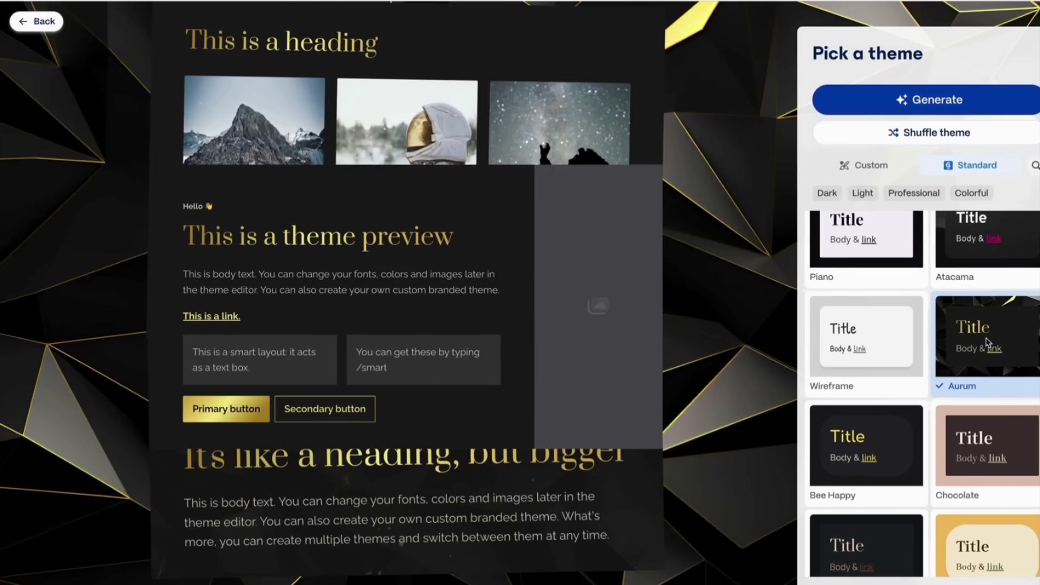
click(939, 105)
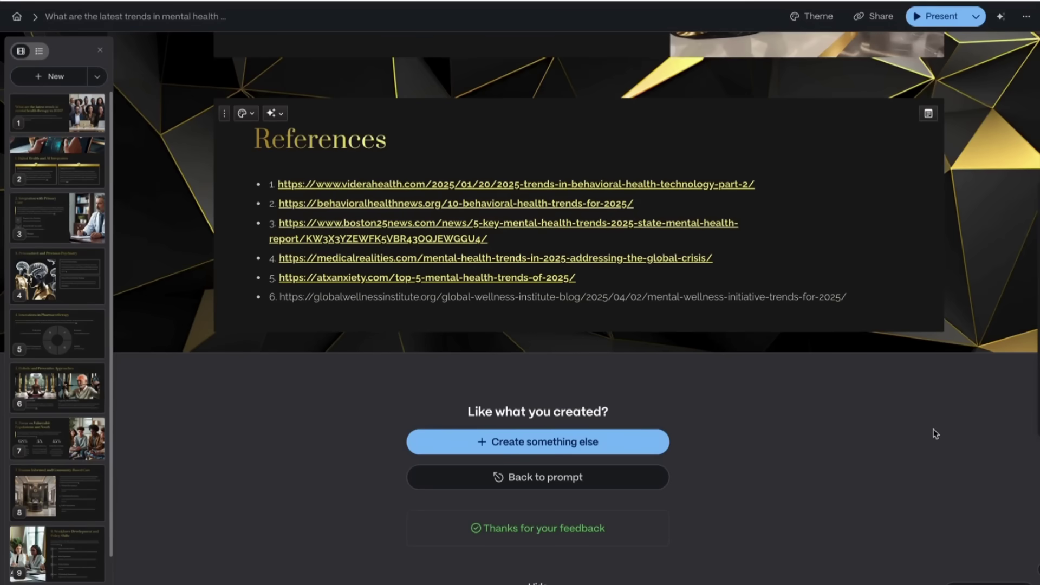
Step: Scroll from the references back up to the title card and present the deck full screen
scroll(941, 261, up, 15)
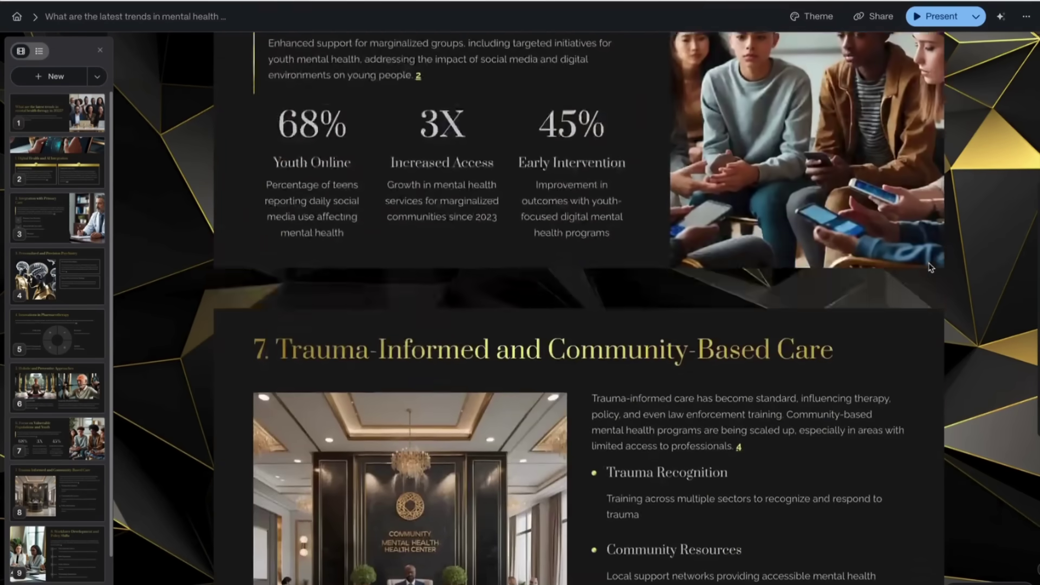
scroll(930, 265, up, 20)
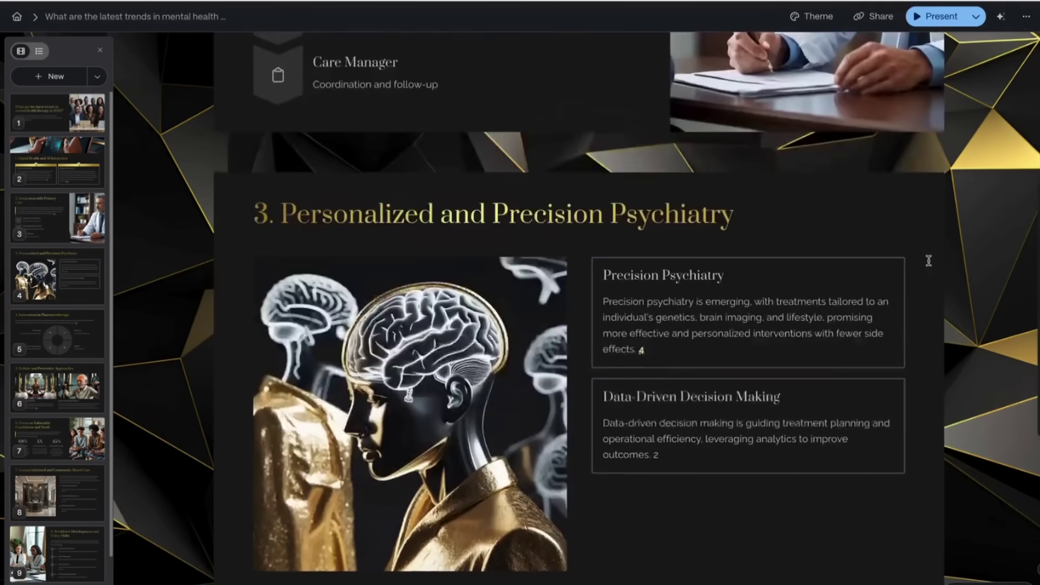
scroll(928, 261, up, 15)
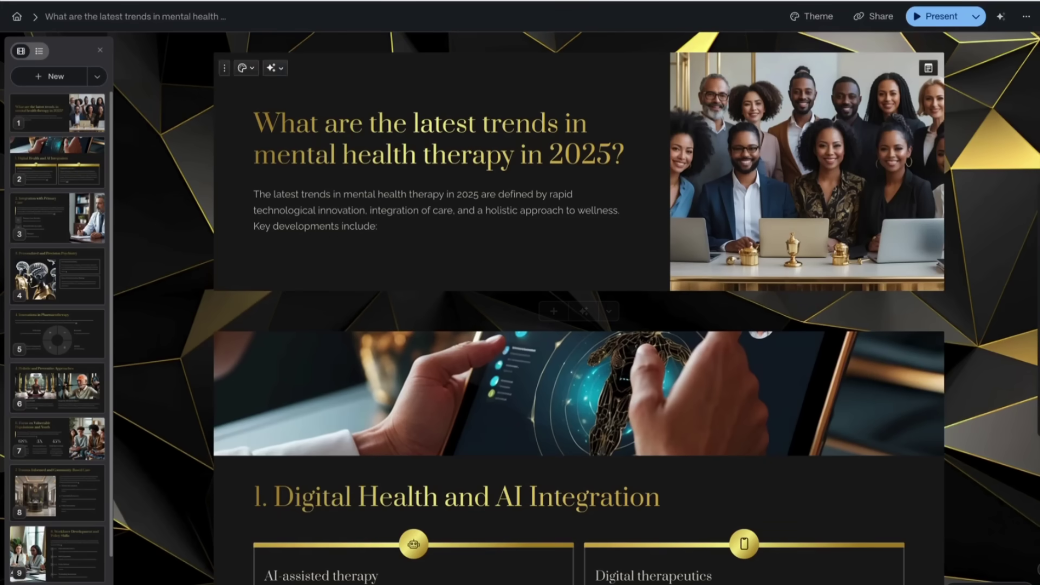
click(943, 20)
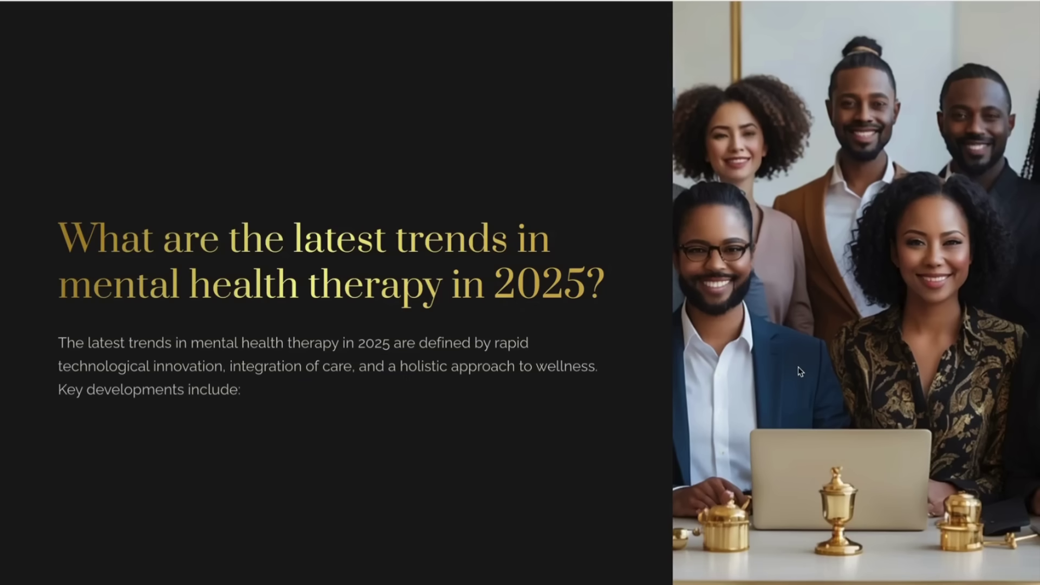
Step: Advance through the slides from Digital Health to Trauma-Informed Care, then return to the editor
key(Right)
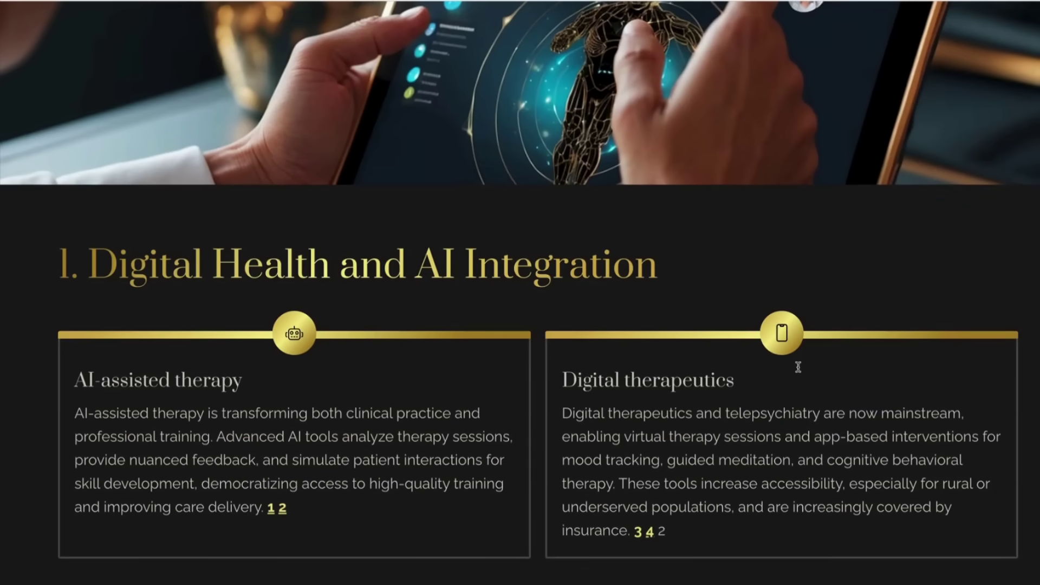
key(Right)
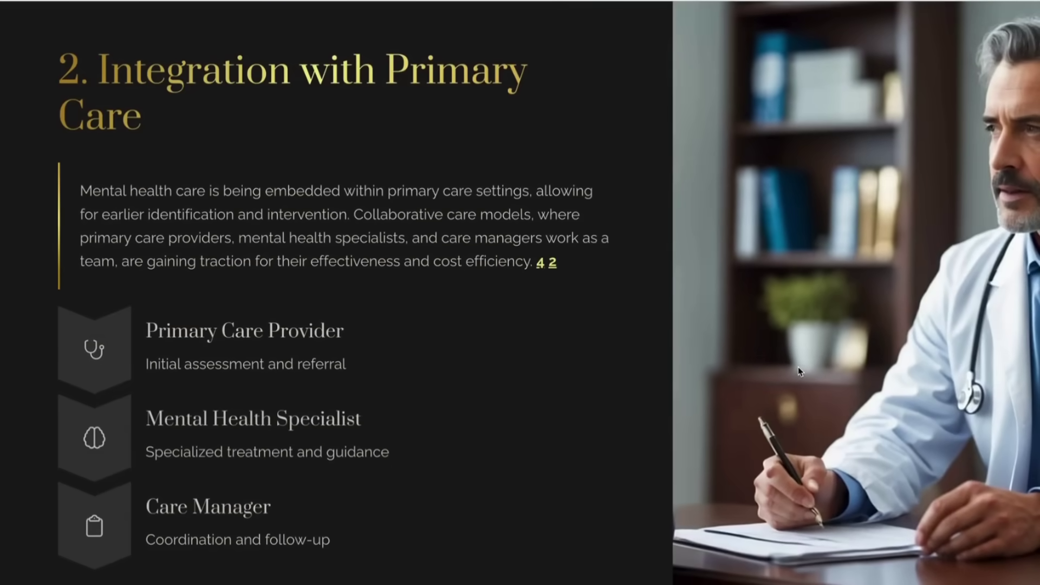
key(Right)
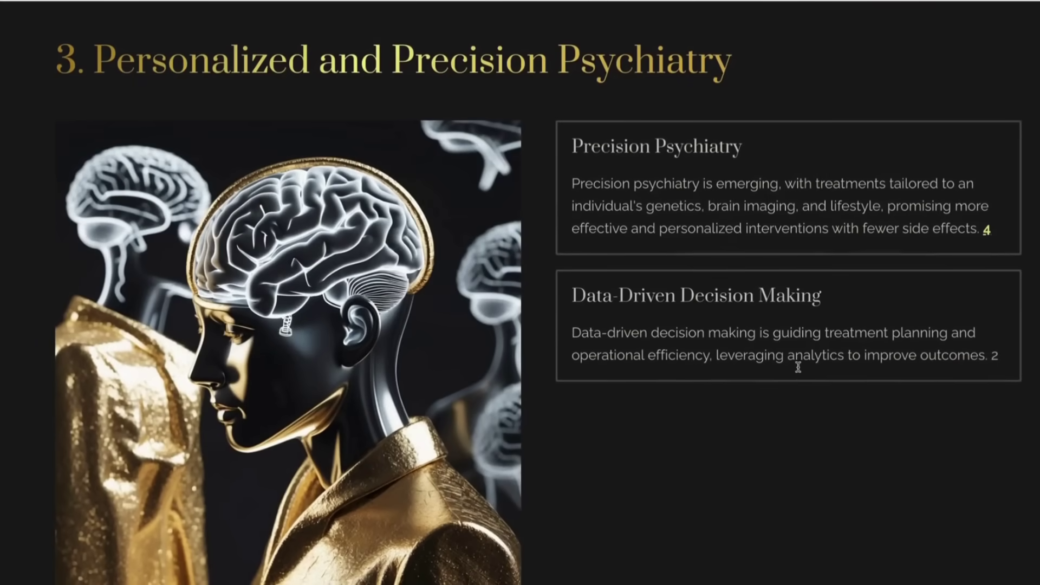
key(Right)
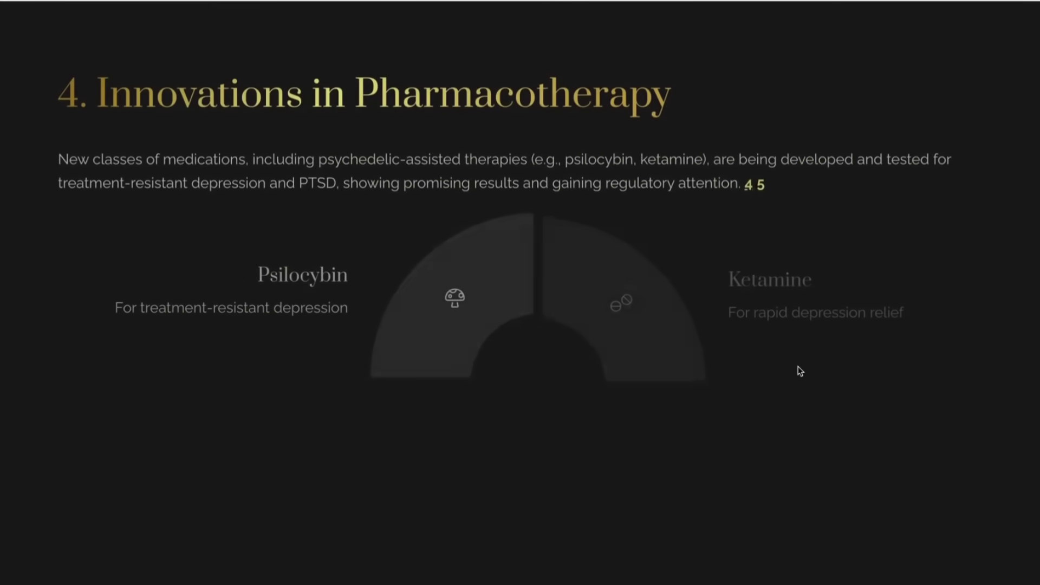
key(Right)
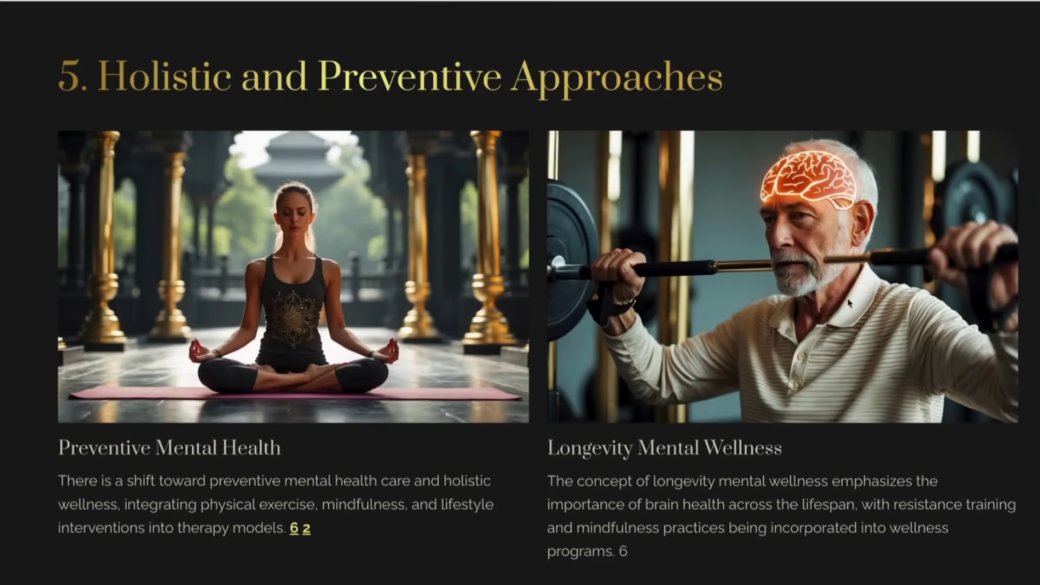
key(Right)
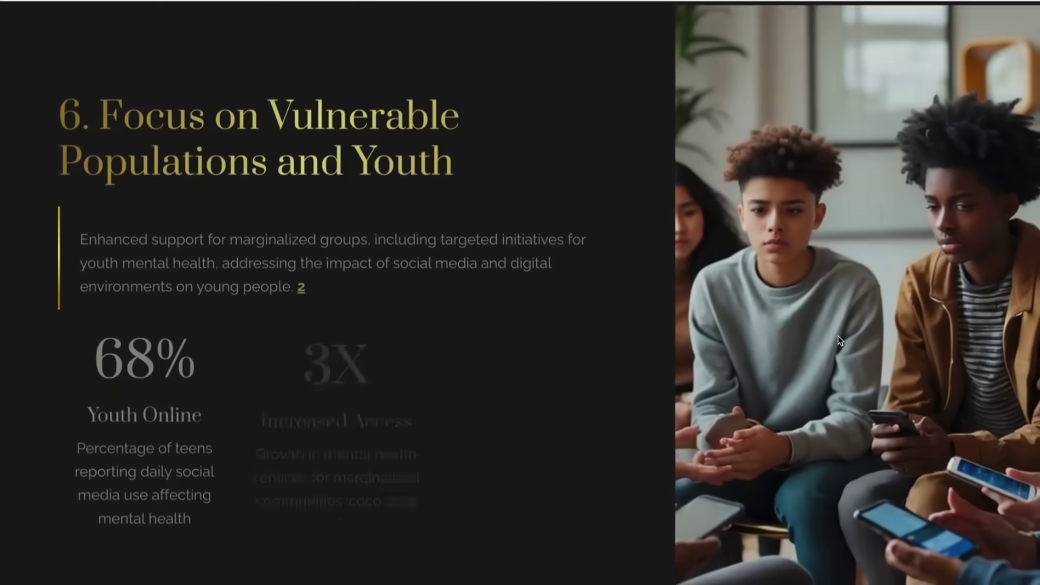
key(Right)
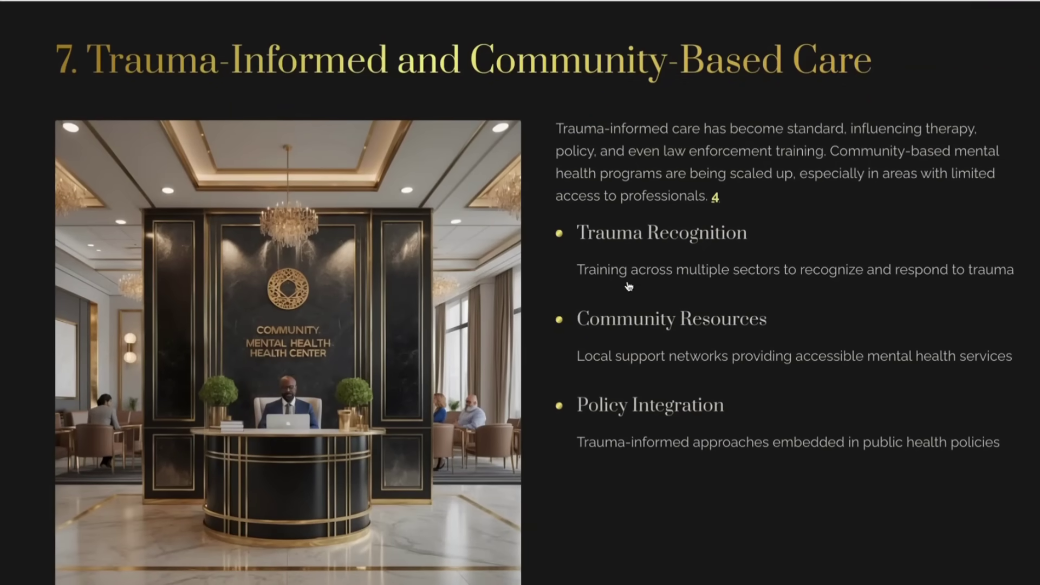
key(Escape)
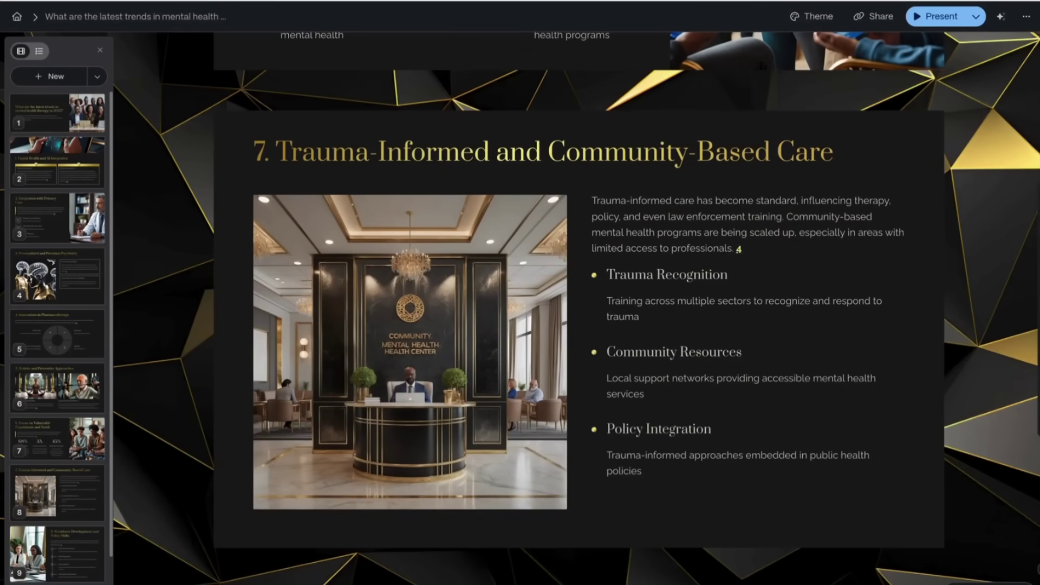
key(Home)
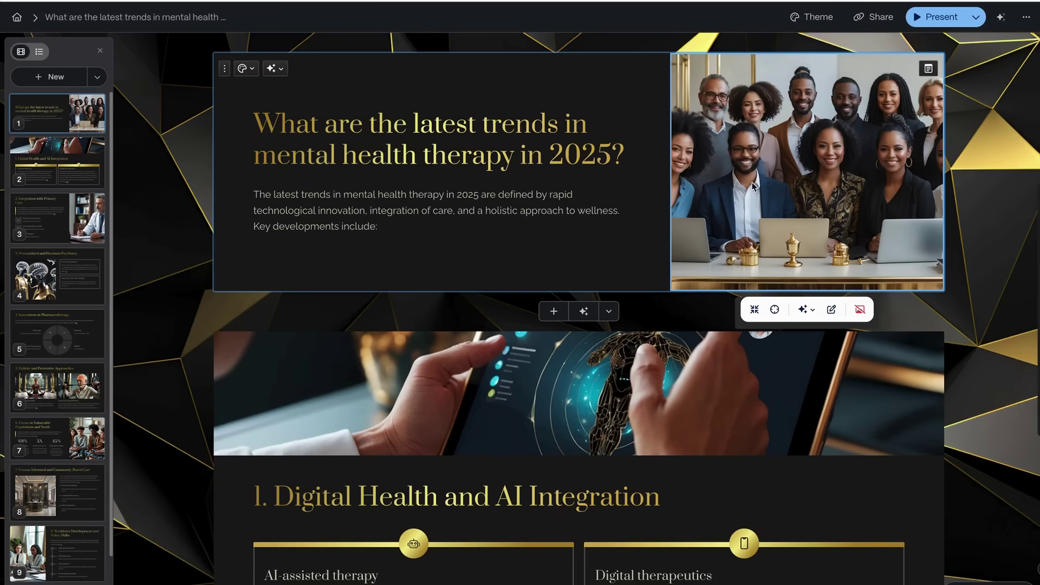
Step: Open the generation settings for the title-slide group photo
click(832, 310)
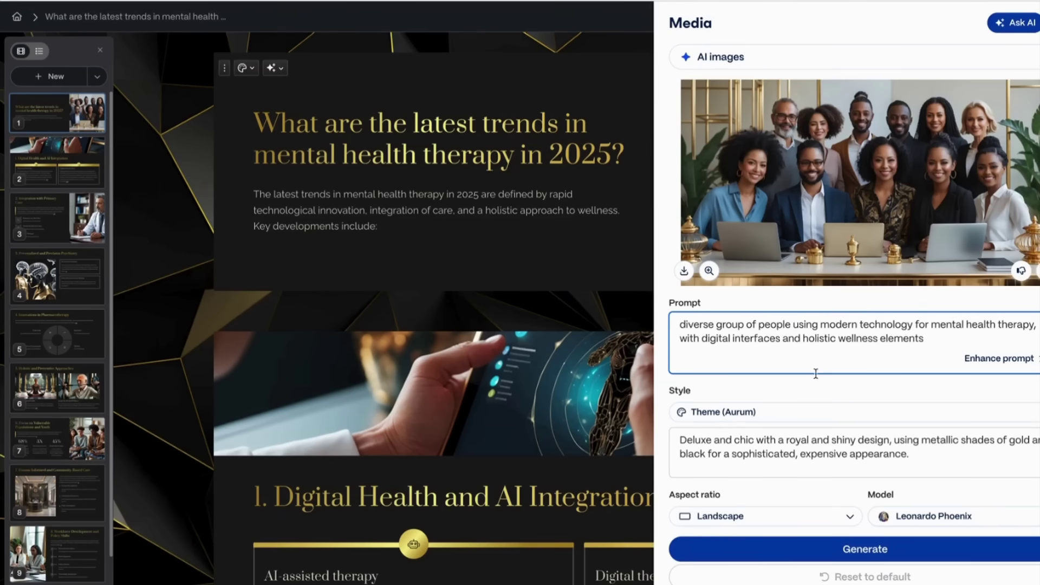
Step: Replace the image prompt with 'A graph that shows an upward trend' and AI-enhance it
drag(680, 327, 947, 340)
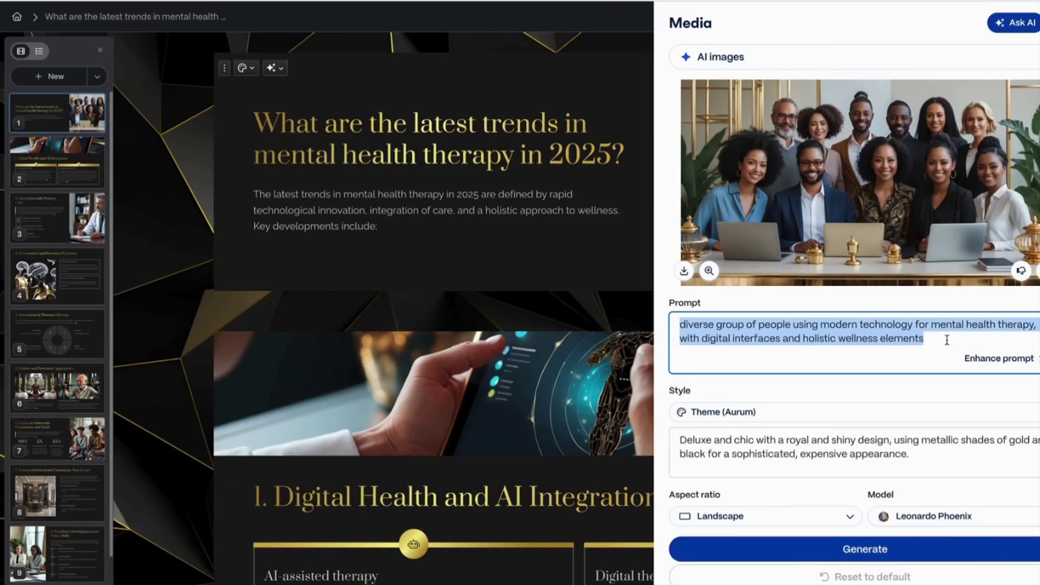
text(A graph)
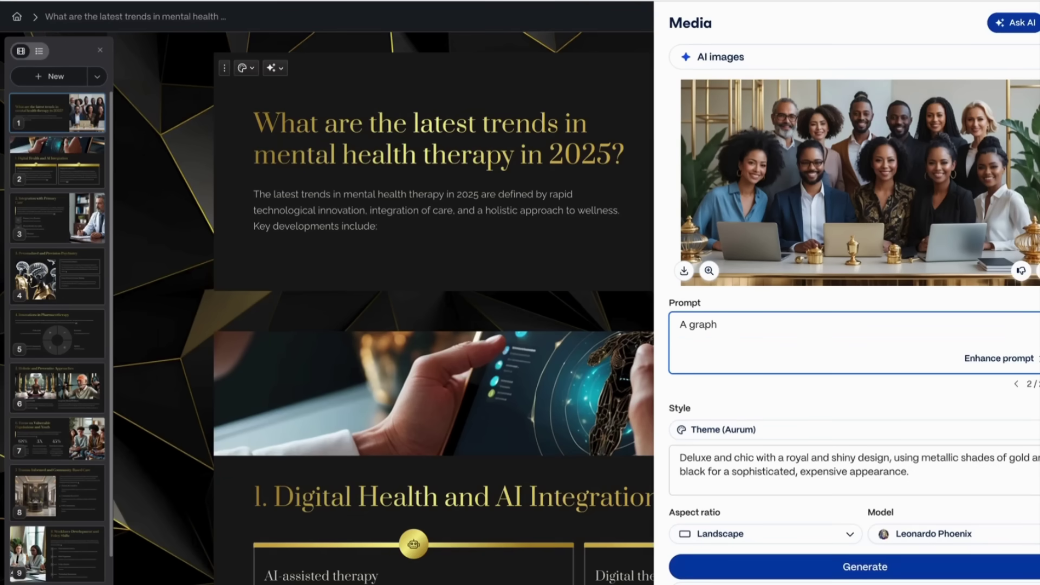
text( that shows an upward trend)
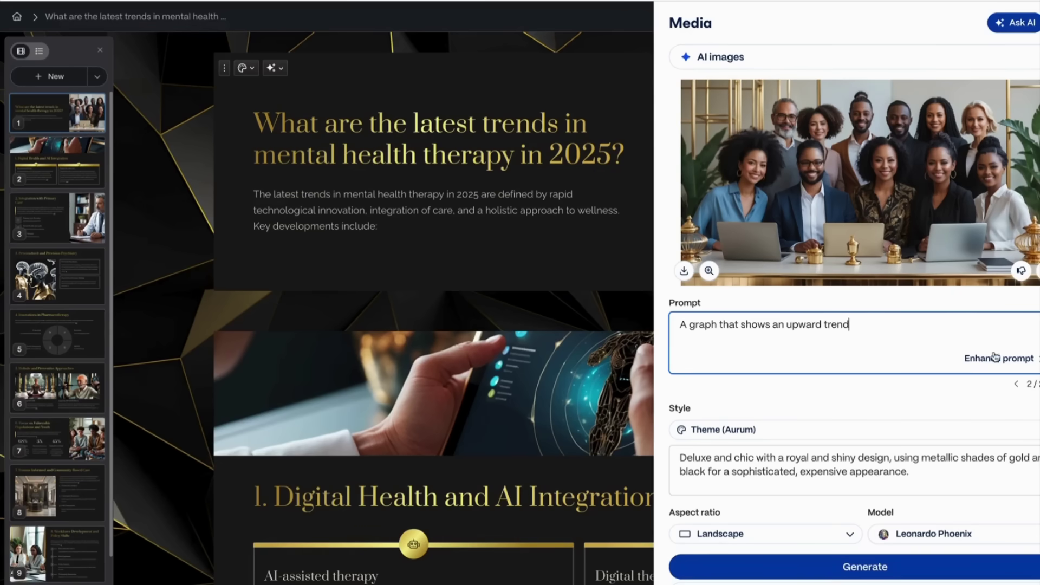
click(995, 358)
scroll(857, 336, down, 1)
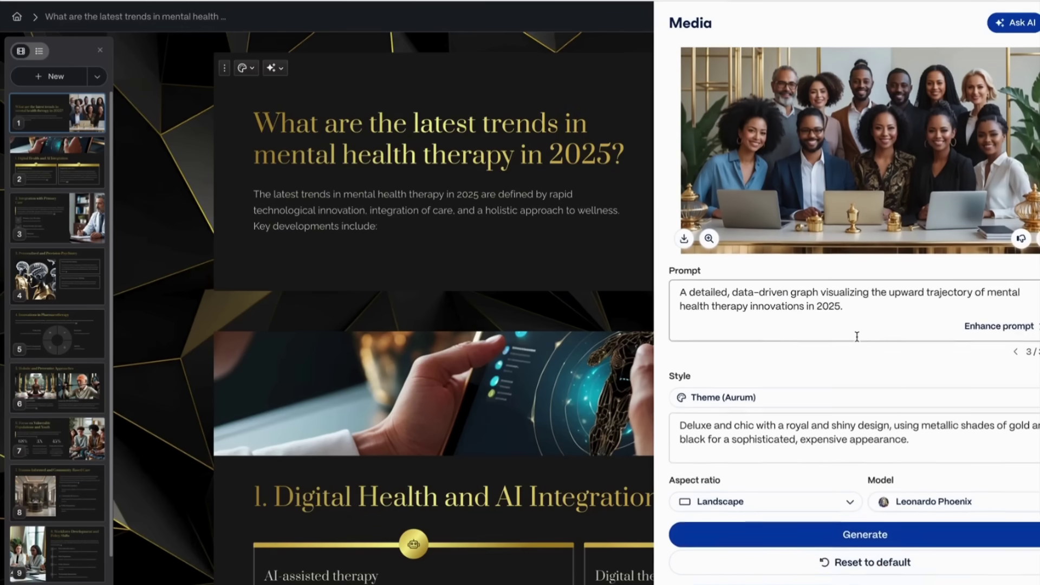
Step: Review the image style list and keep the Aurum theme style
click(859, 356)
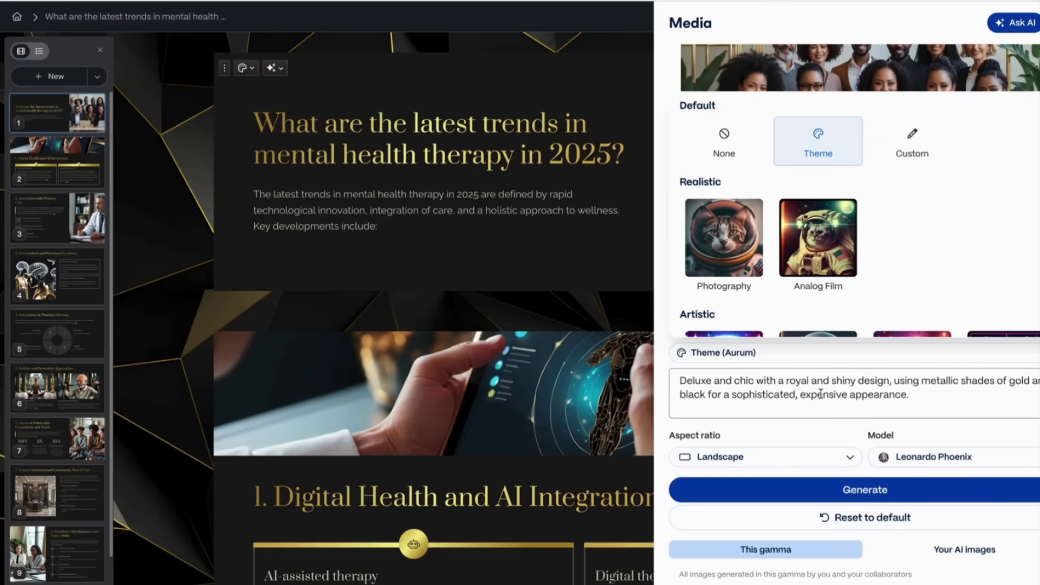
scroll(805, 436, down, 1)
scroll(894, 309, down, 1)
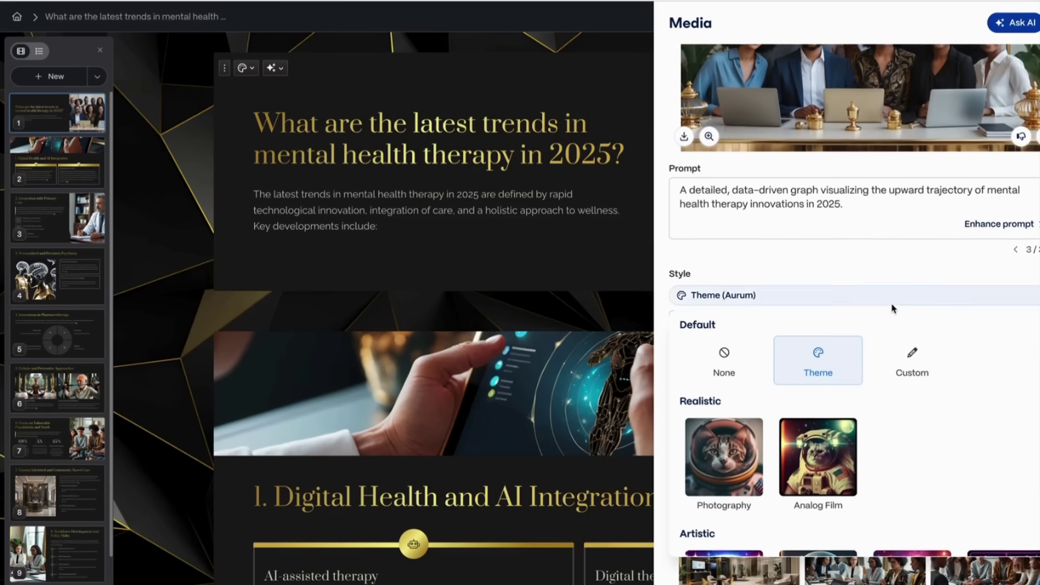
scroll(894, 309, down, 3)
scroll(894, 306, up, 3)
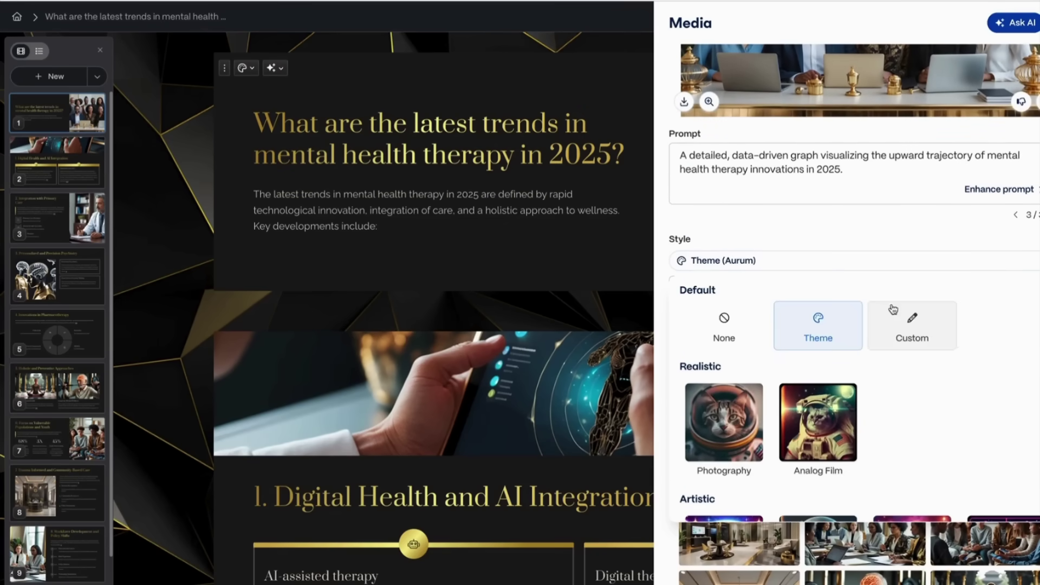
click(863, 225)
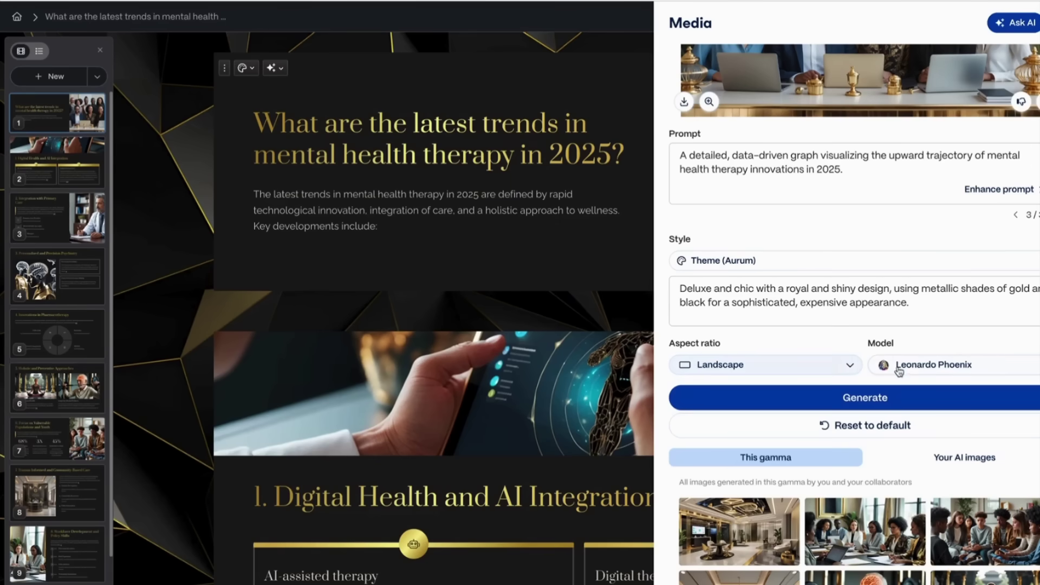
Step: Set the image aspect ratio to Square and keep Leonardo Phoenix as the model
click(834, 372)
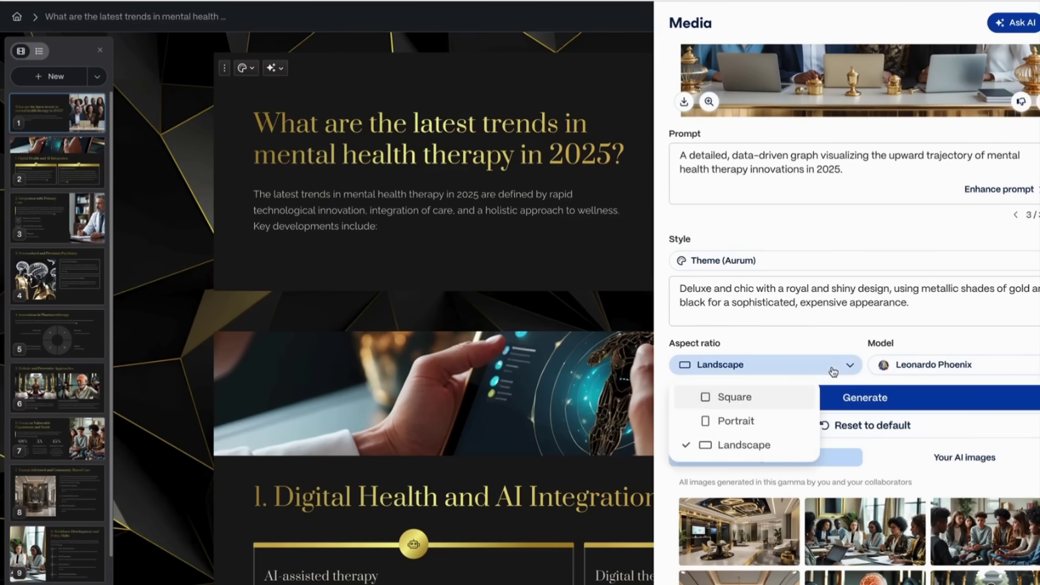
click(734, 397)
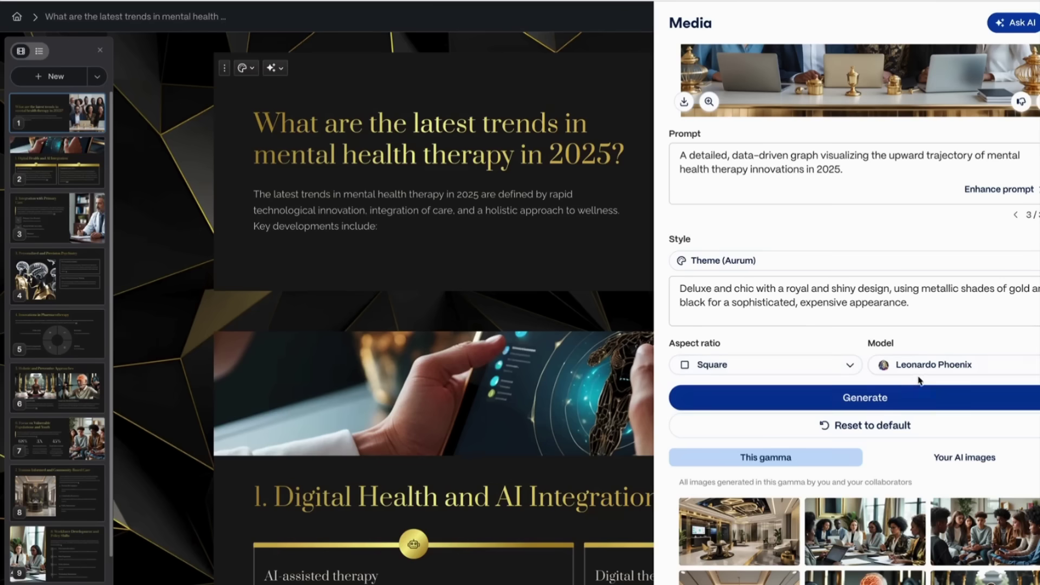
click(951, 370)
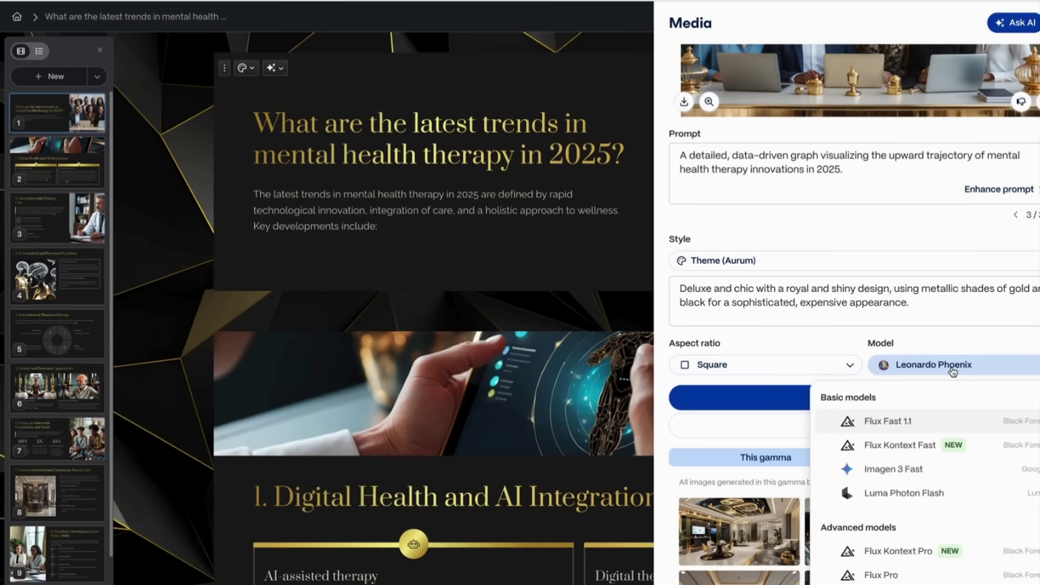
scroll(905, 466, down, 5)
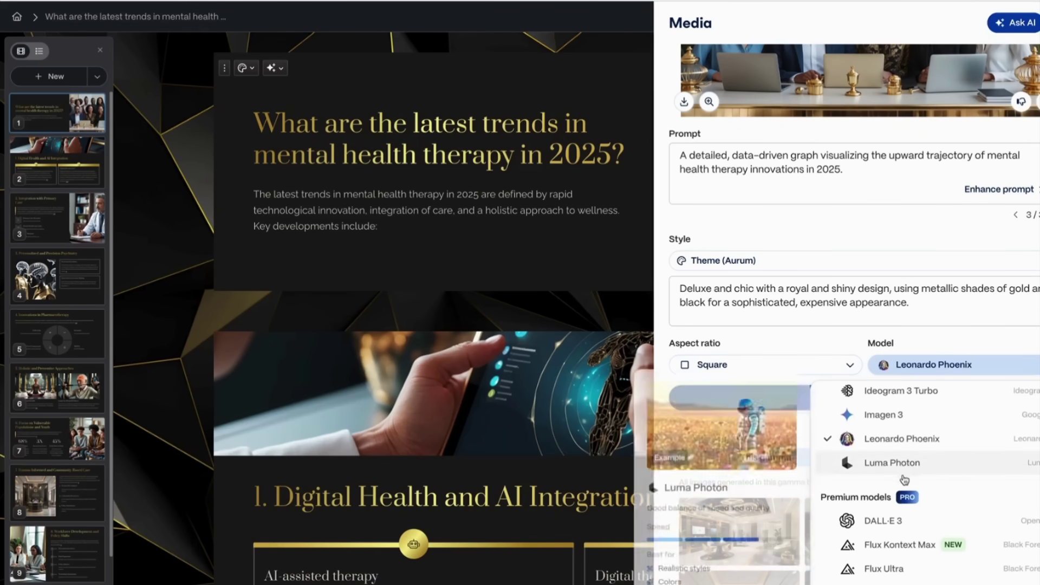
scroll(904, 479, down, 3)
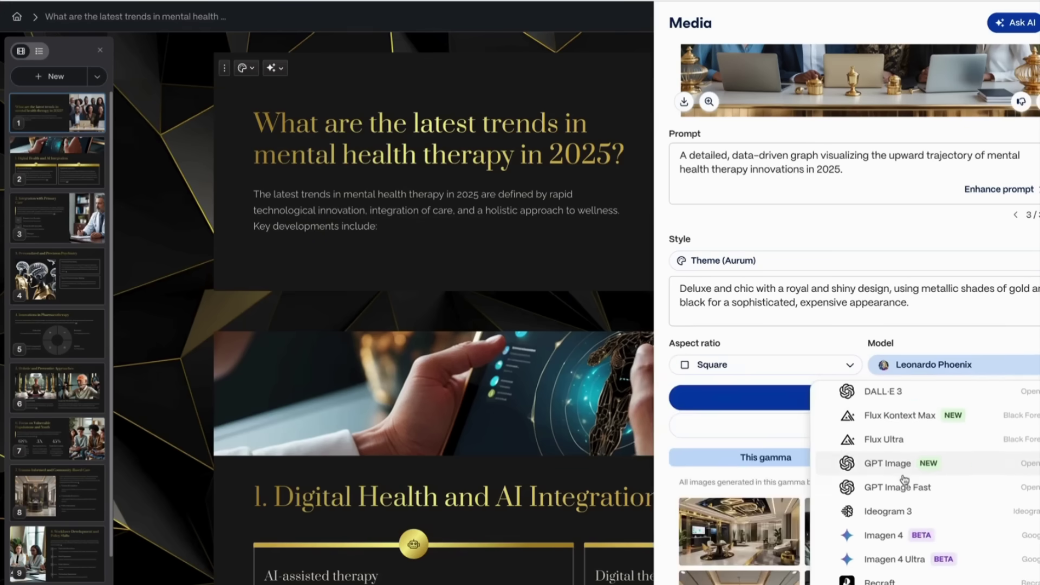
scroll(904, 479, down, 1)
scroll(904, 479, up, 8)
scroll(904, 479, down, 5)
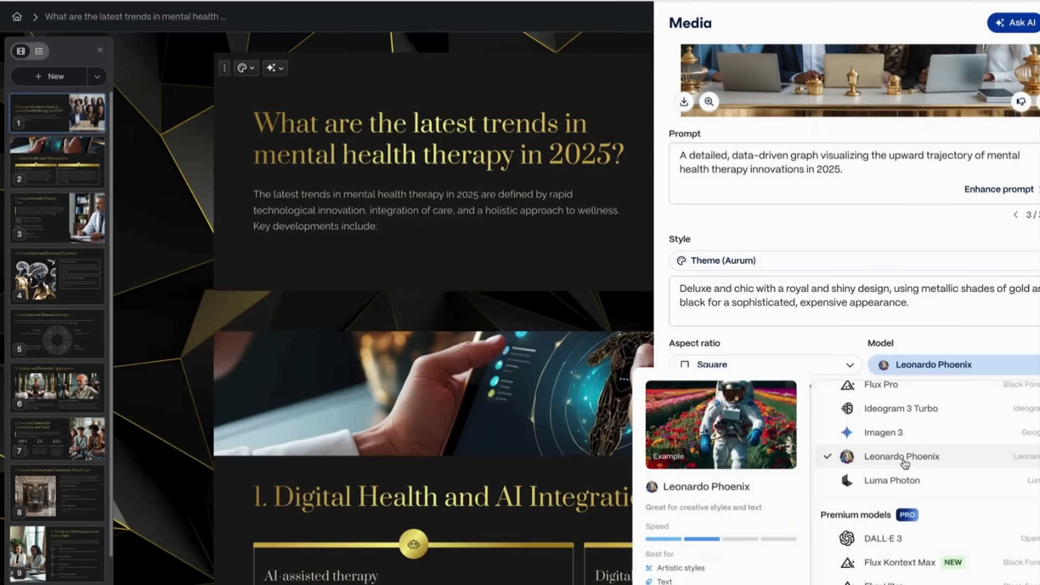
click(902, 457)
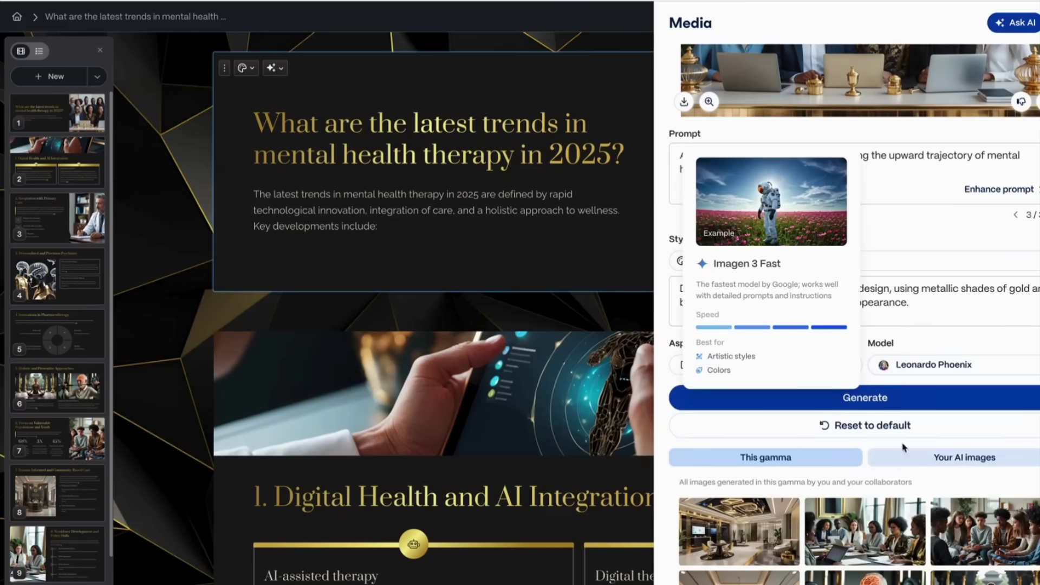
Step: Generate images from the graph prompt and use the gold rising-trend graph on the title card
click(870, 398)
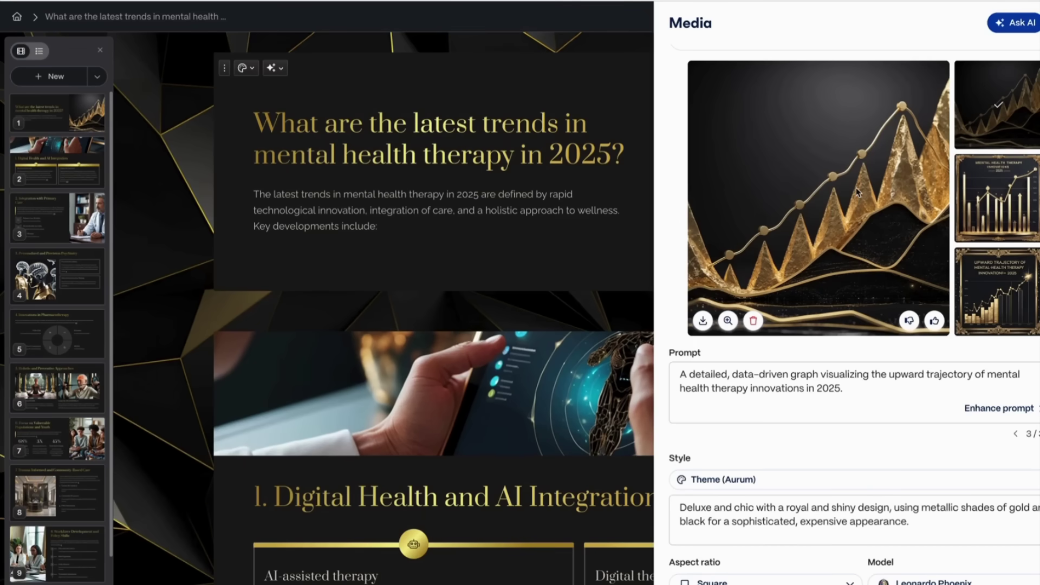
scroll(871, 263, down, 10)
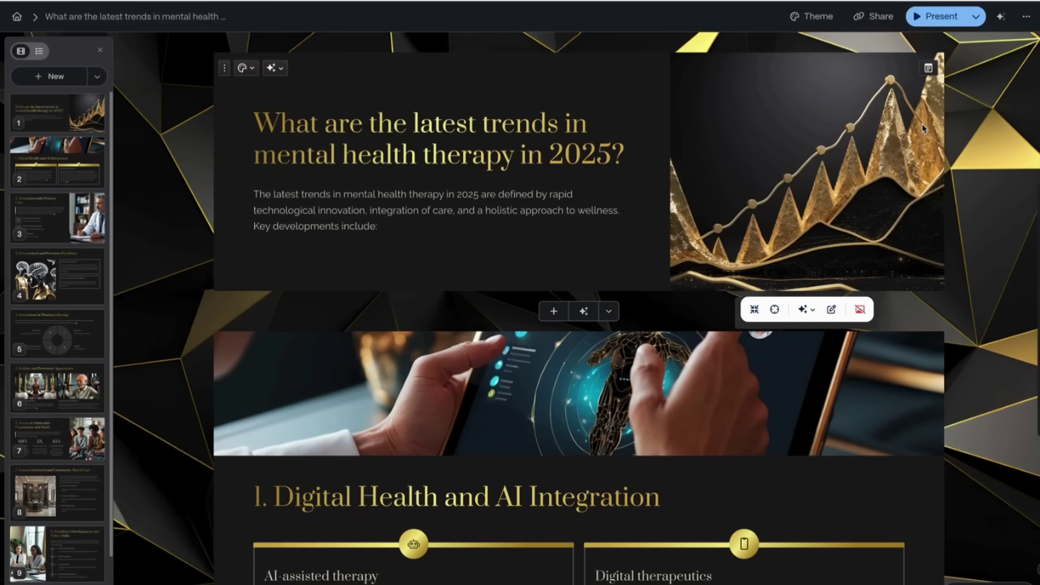
scroll(922, 128, down, 20)
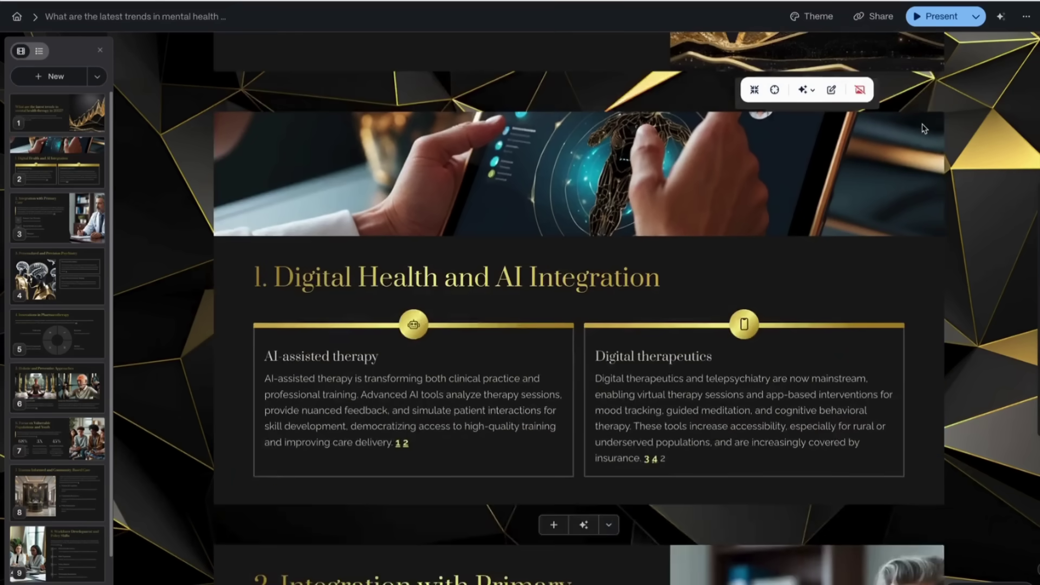
scroll(923, 124, down, 12)
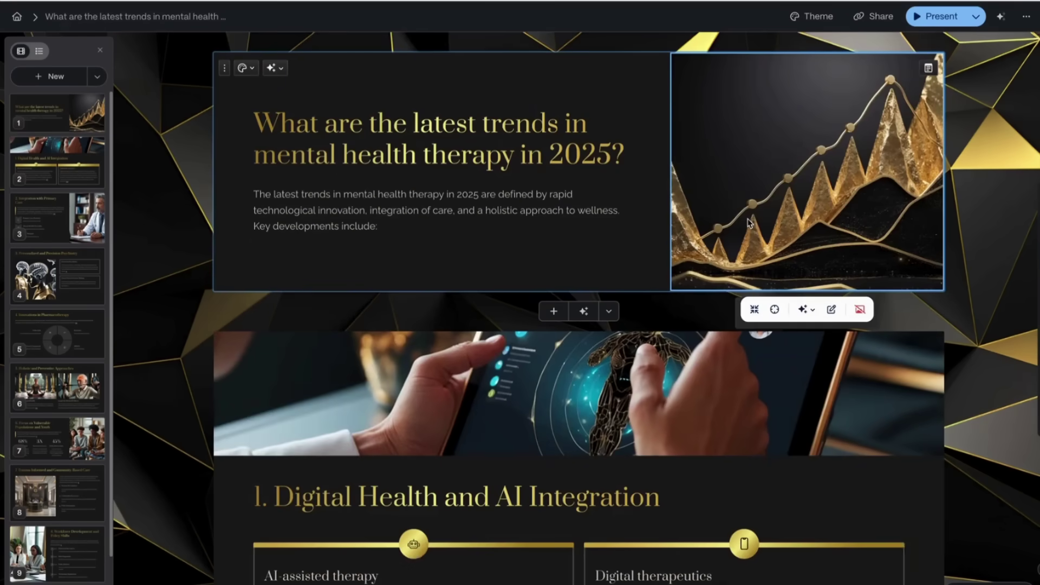
scroll(748, 222, down, 20)
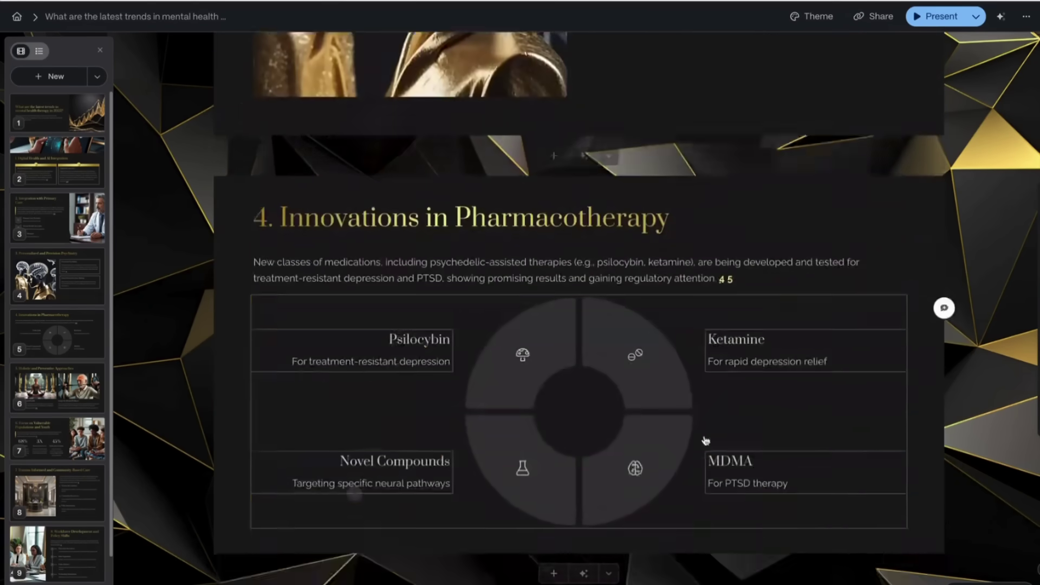
scroll(705, 440, down, 10)
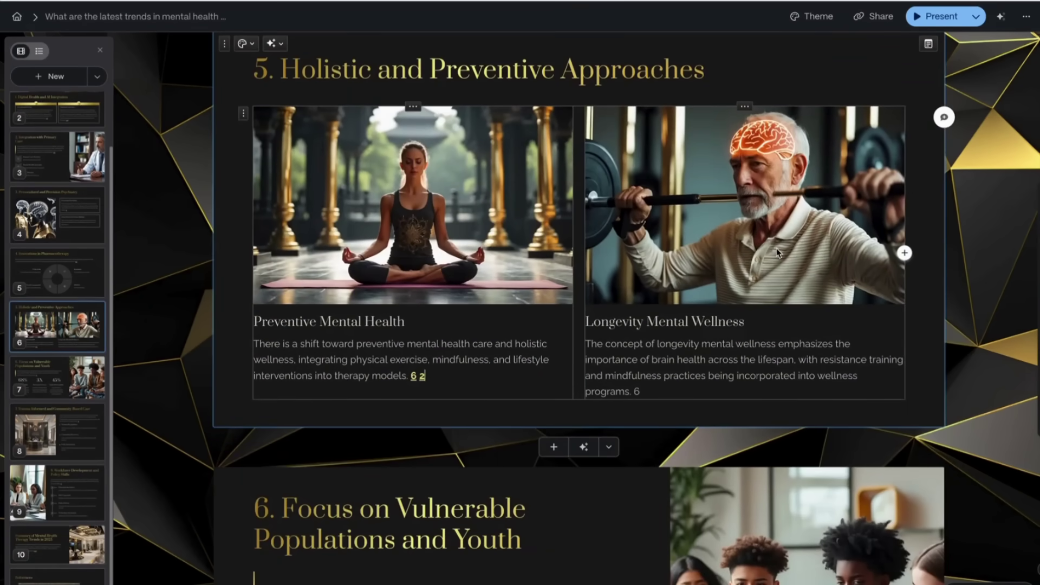
Step: Trim the Longevity image prompt to 'brain health monitoring device' and AI-enhance it
click(778, 252)
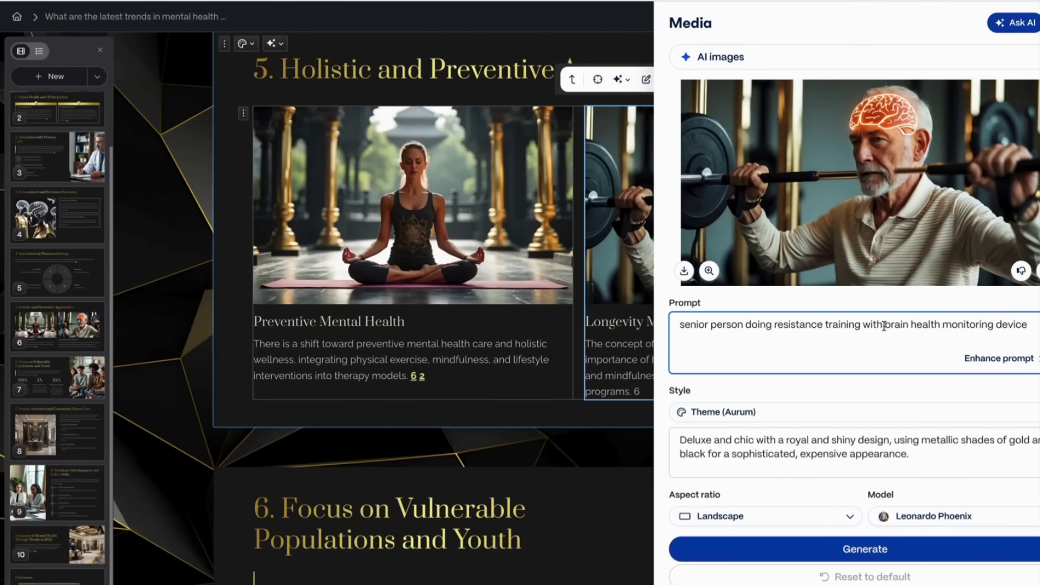
drag(884, 324, 779, 314)
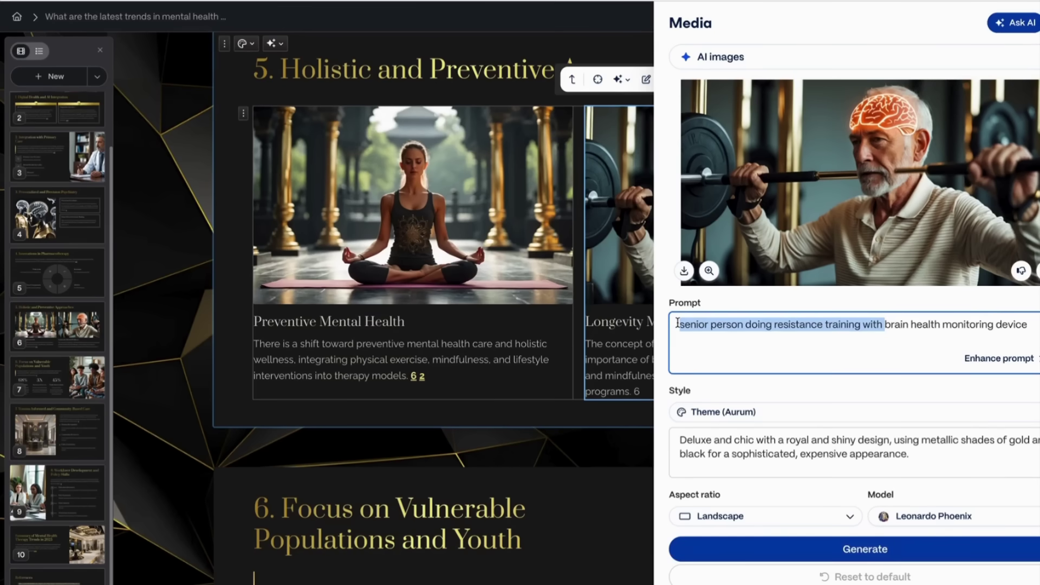
key(BackSpace)
click(986, 358)
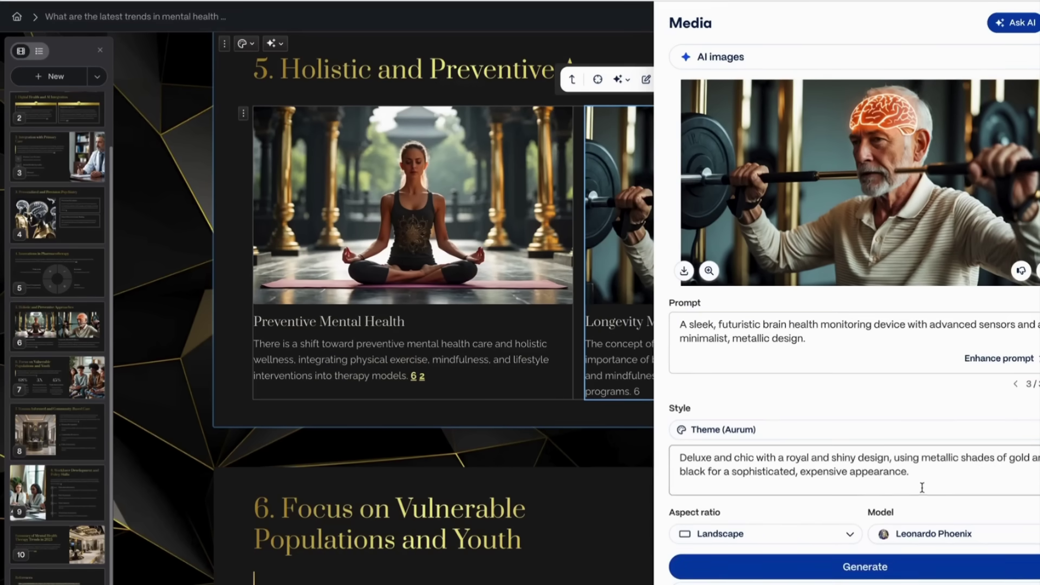
Step: Clear the style description, generate brain-device images and place the third one on the card
triple_click(756, 458)
key(BackSpace)
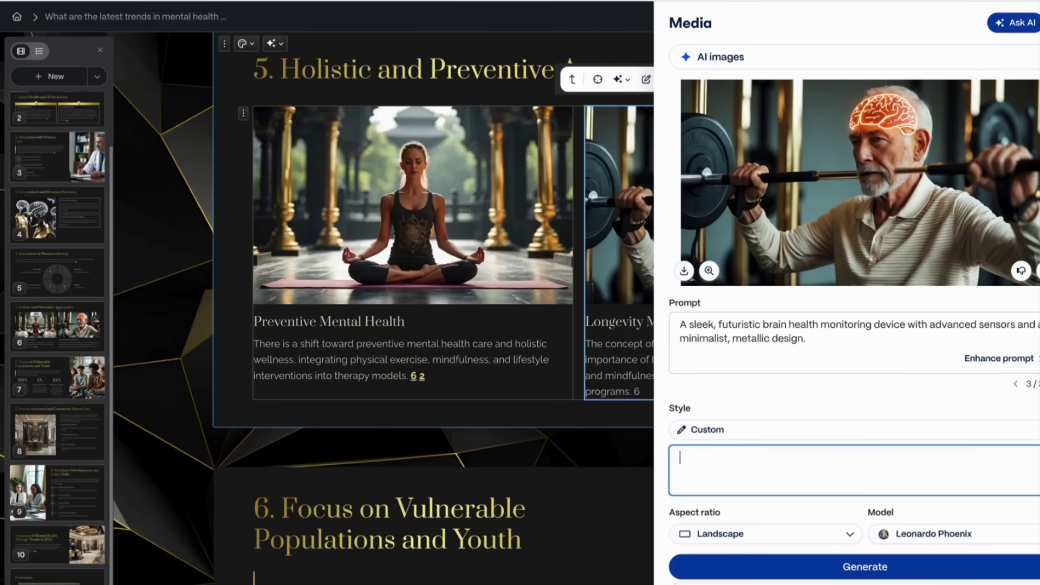
click(866, 566)
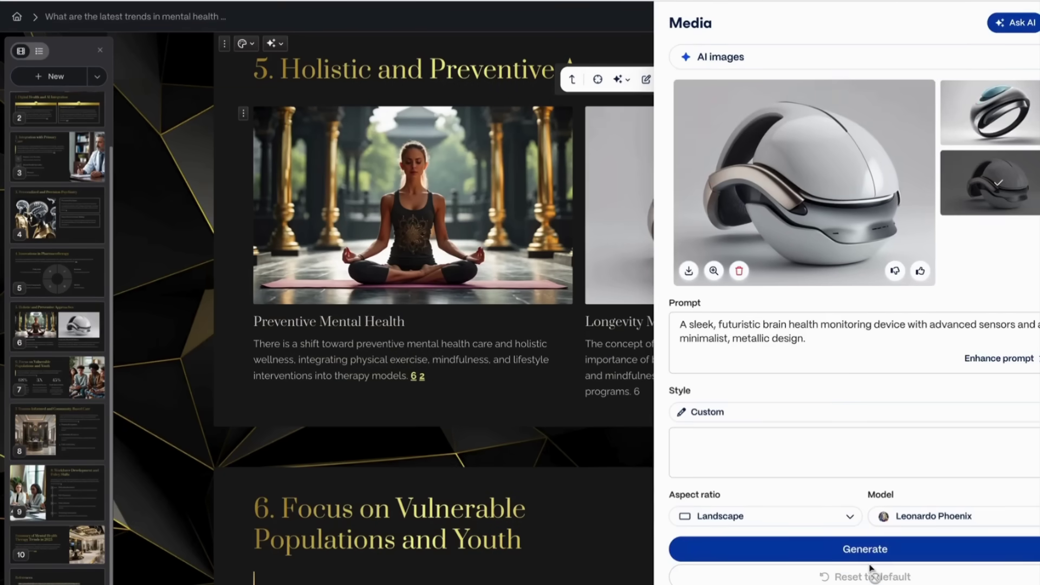
click(988, 251)
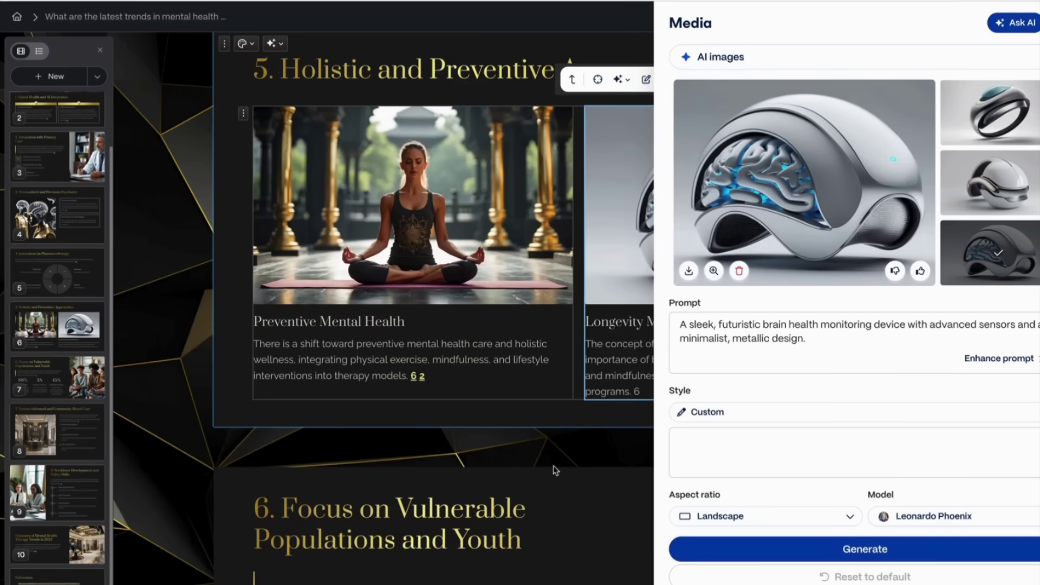
key(Escape)
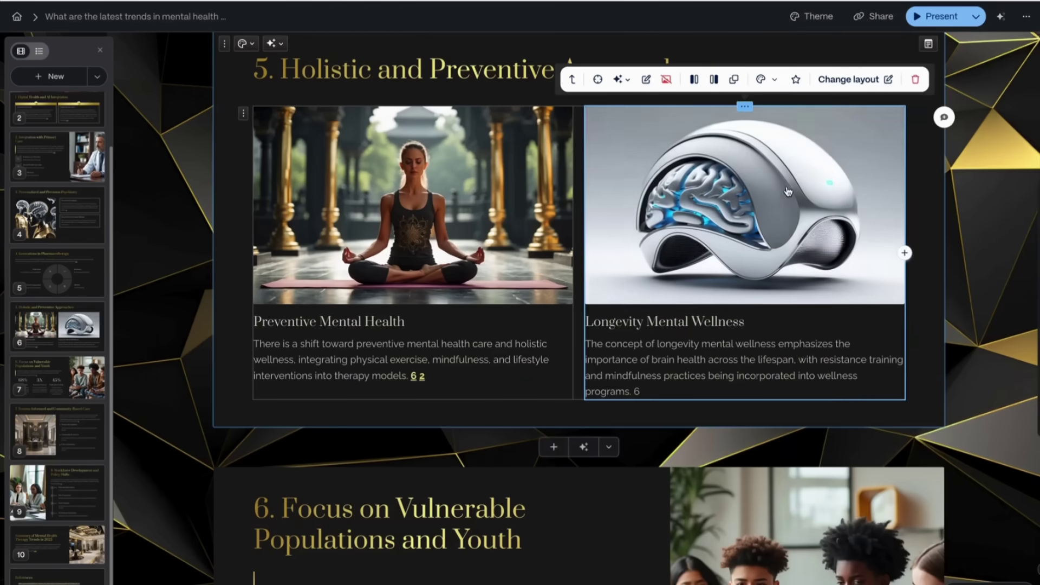
Step: Delete the final References card so the deck ends on the Summary card
scroll(782, 201, down, 5)
scroll(781, 199, down, 5)
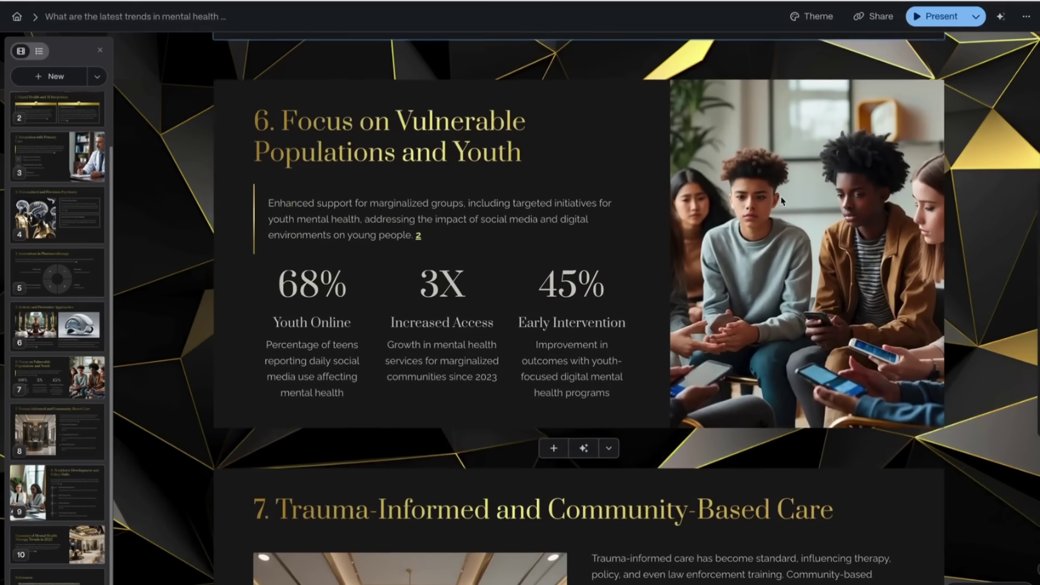
scroll(781, 198, down, 2)
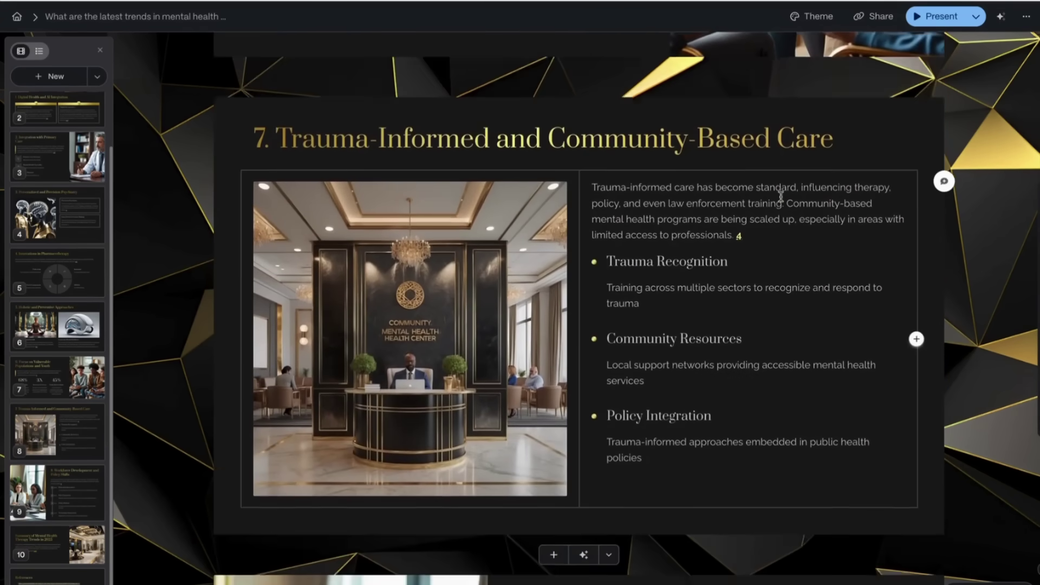
scroll(458, 271, down, 3)
scroll(459, 271, down, 10)
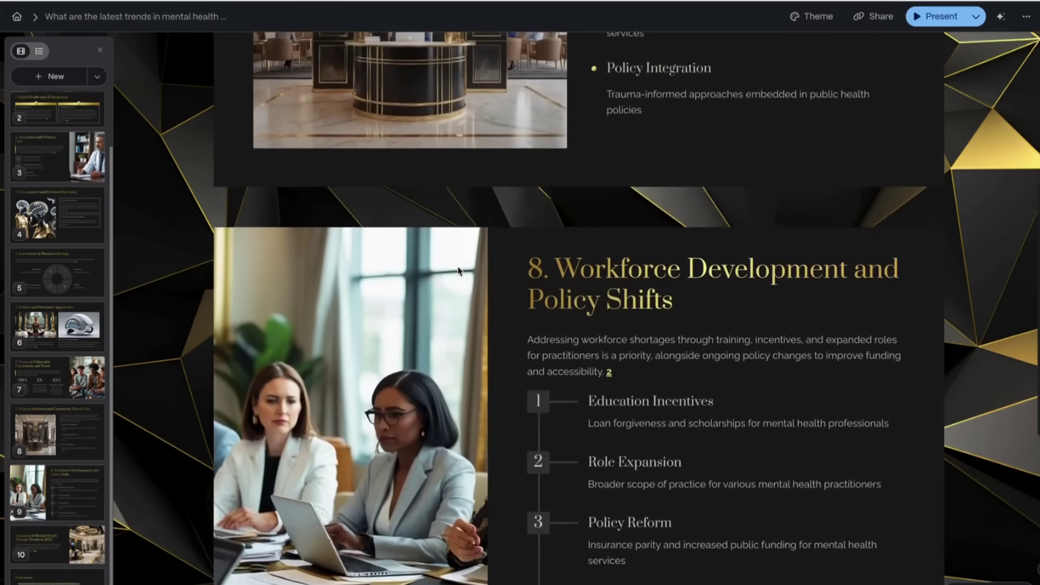
scroll(457, 266, down, 6)
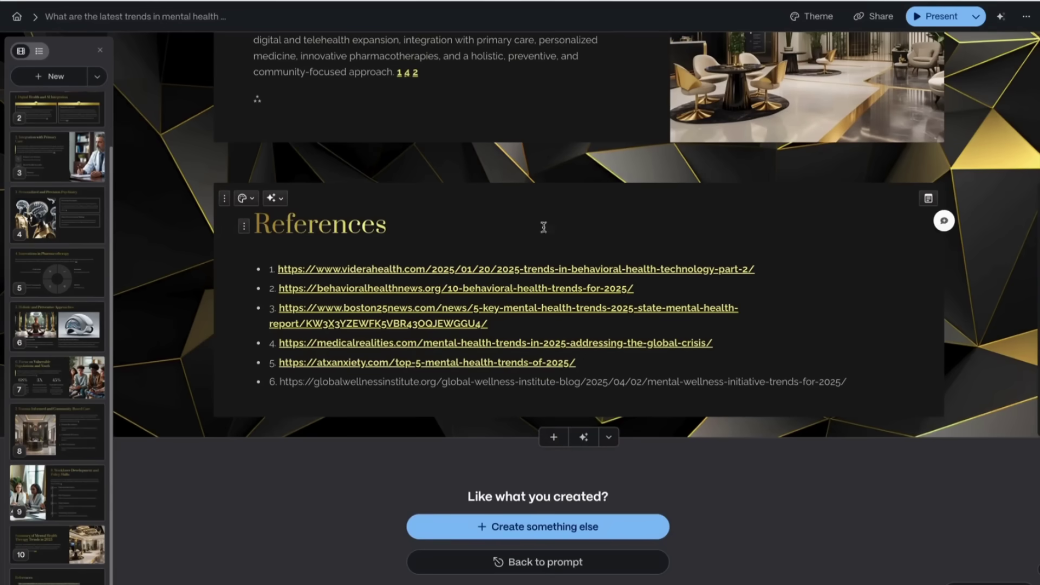
click(226, 201)
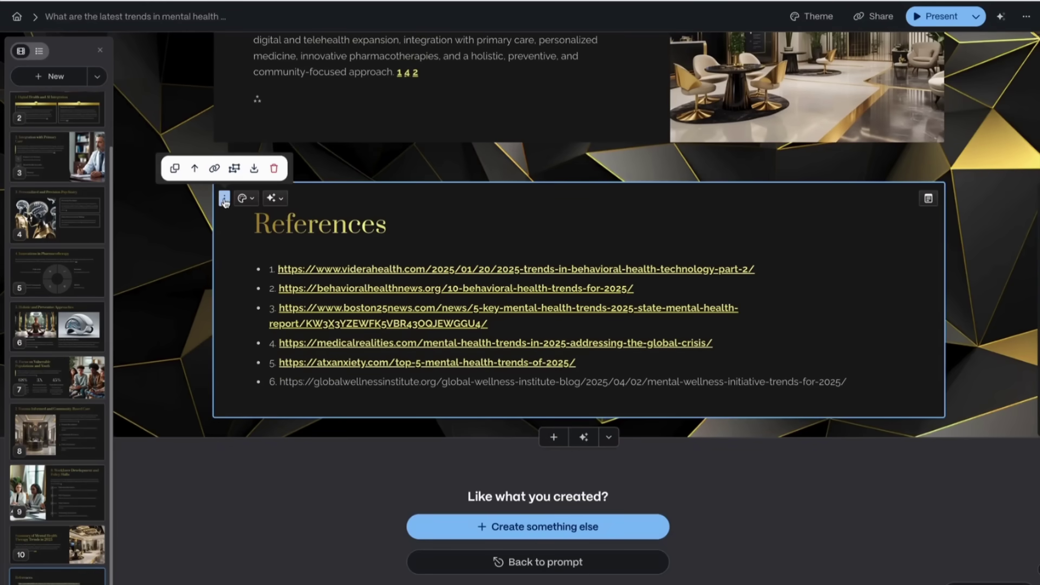
click(273, 167)
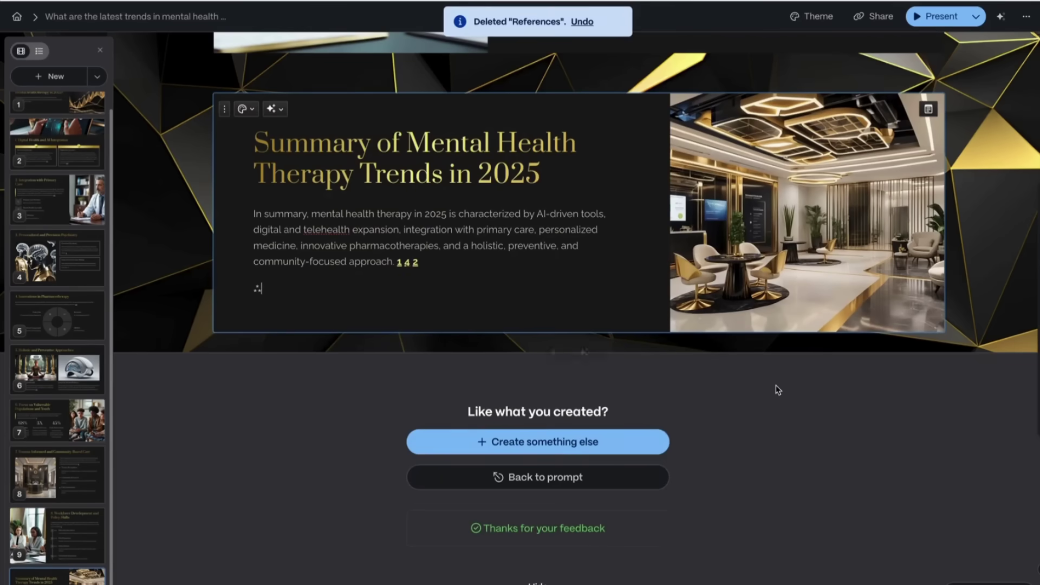
click(940, 15)
key(Left)
key(Left)
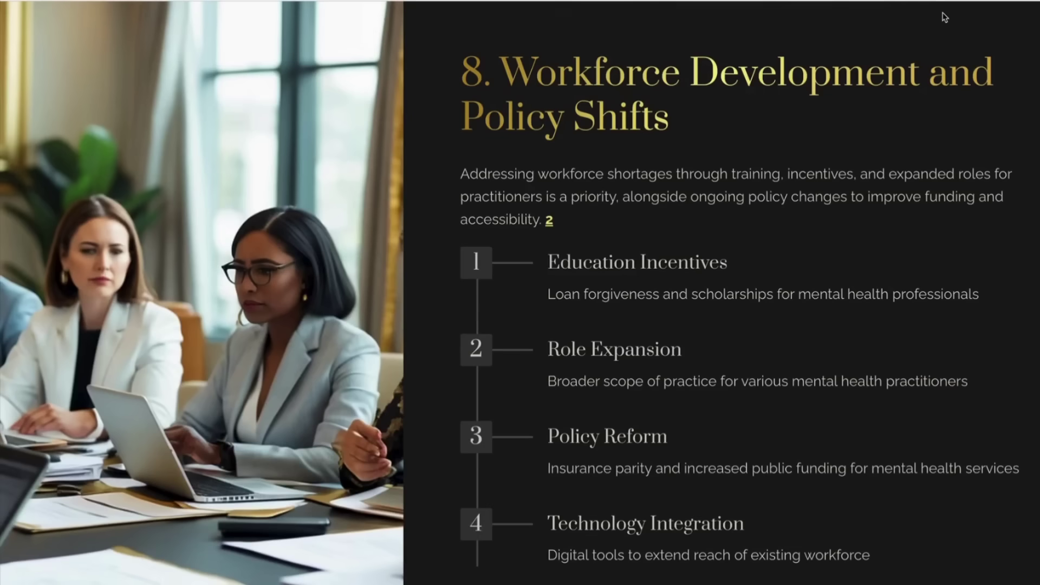
key(Left)
key(Left)
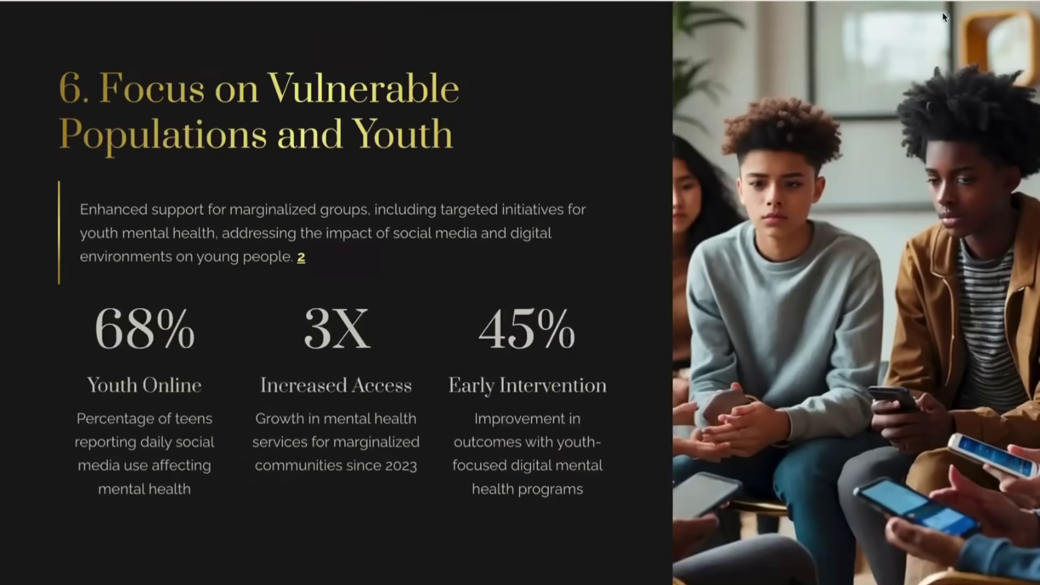
key(Left)
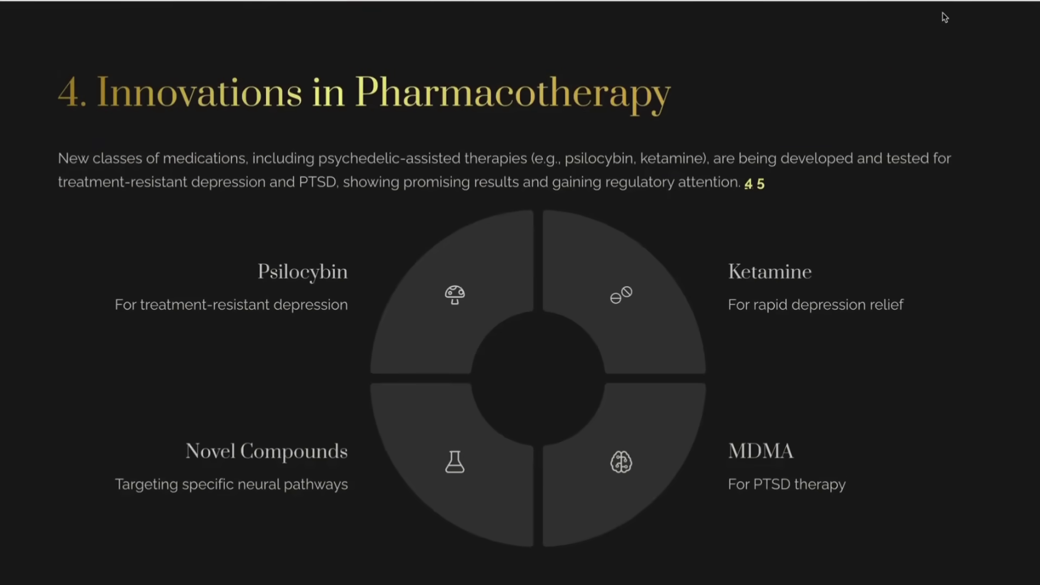
key(Left)
key(Left)
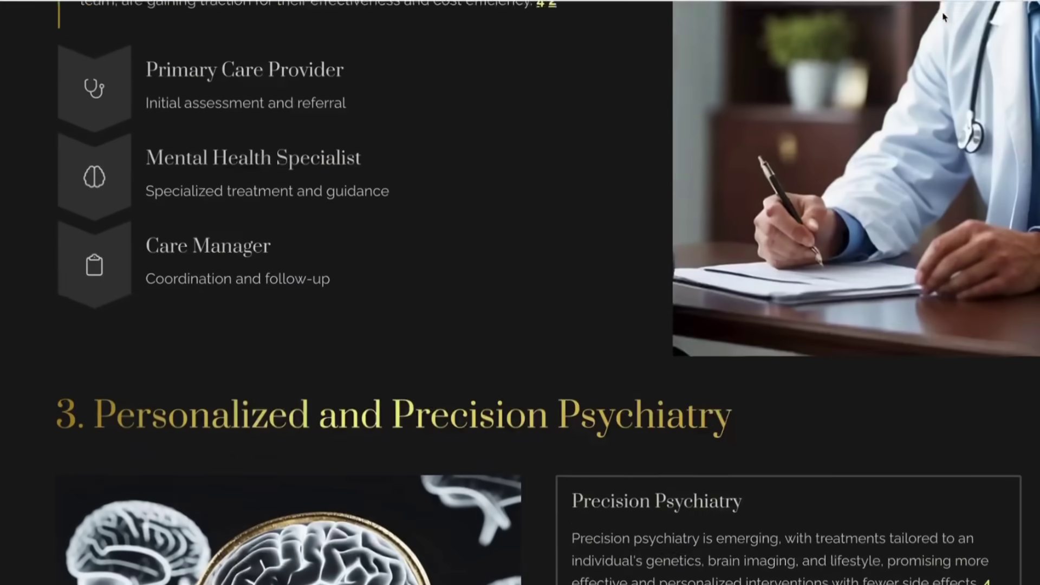
key(Left)
key(Left)
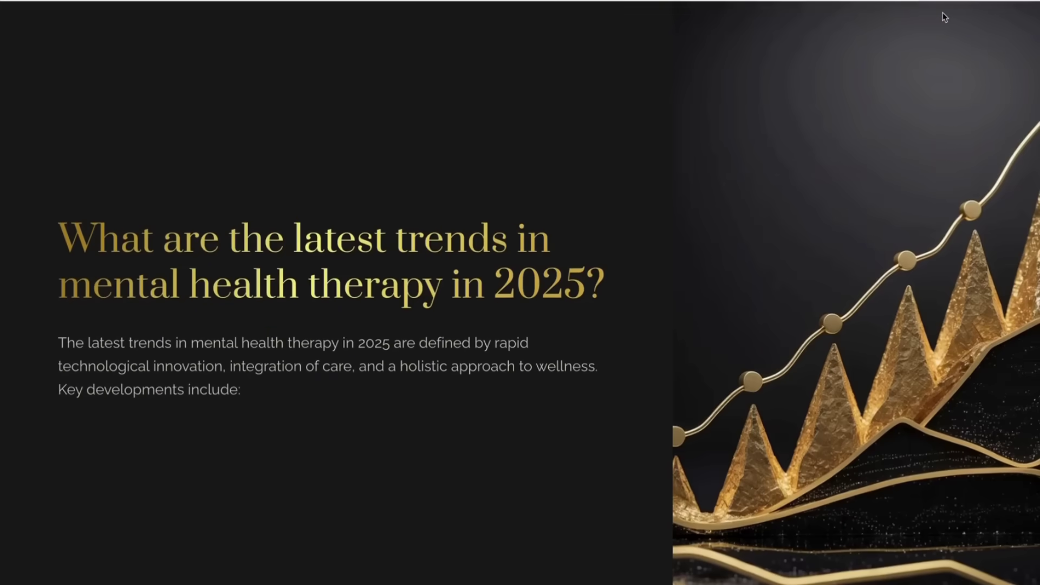
key(Right)
key(Right)
key(Right)
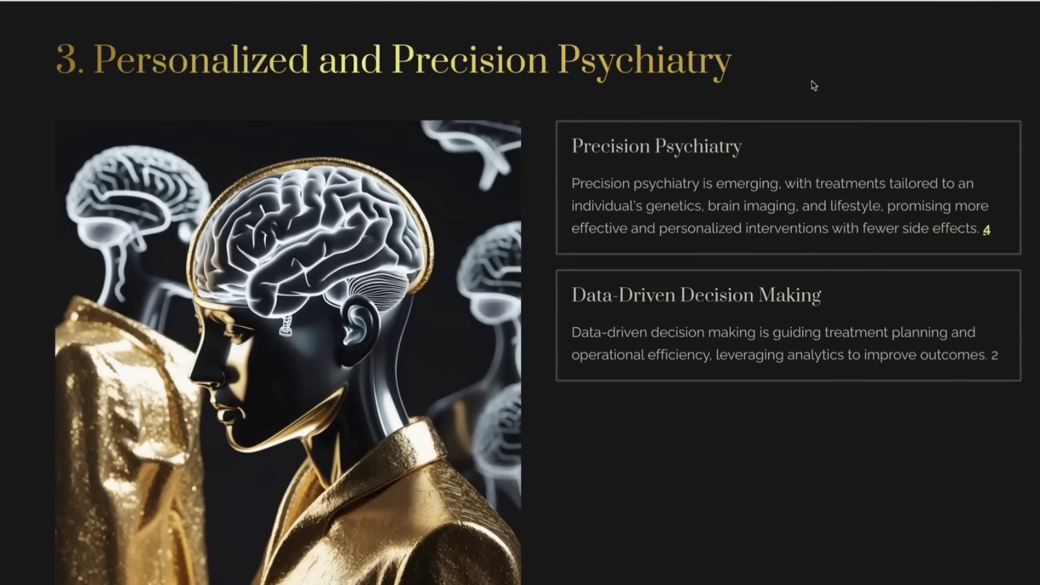
key(Escape)
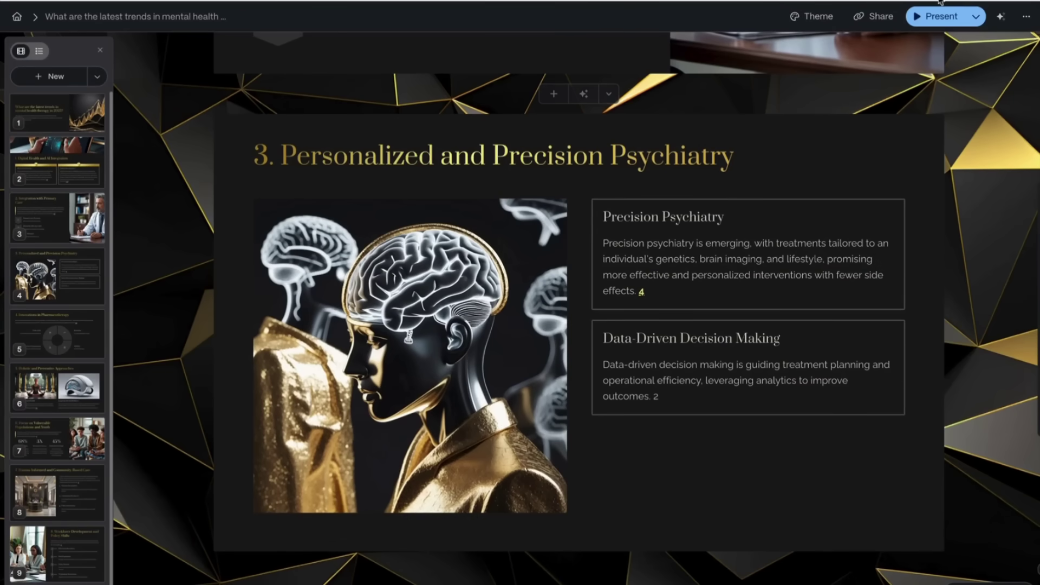
Step: Export all cards to PDF from the Share dialog's Export options and open the downloaded file
click(975, 17)
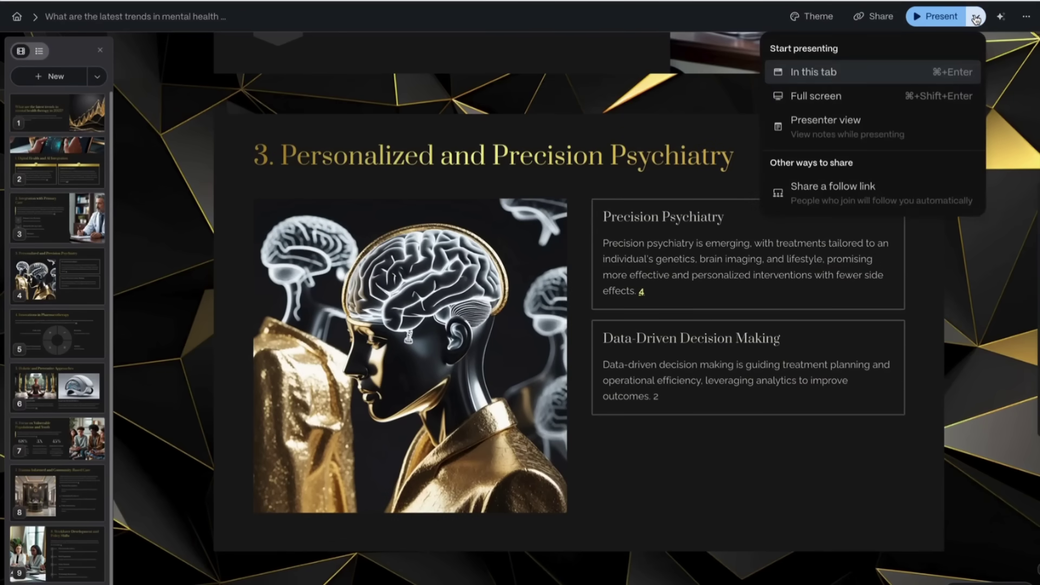
click(707, 87)
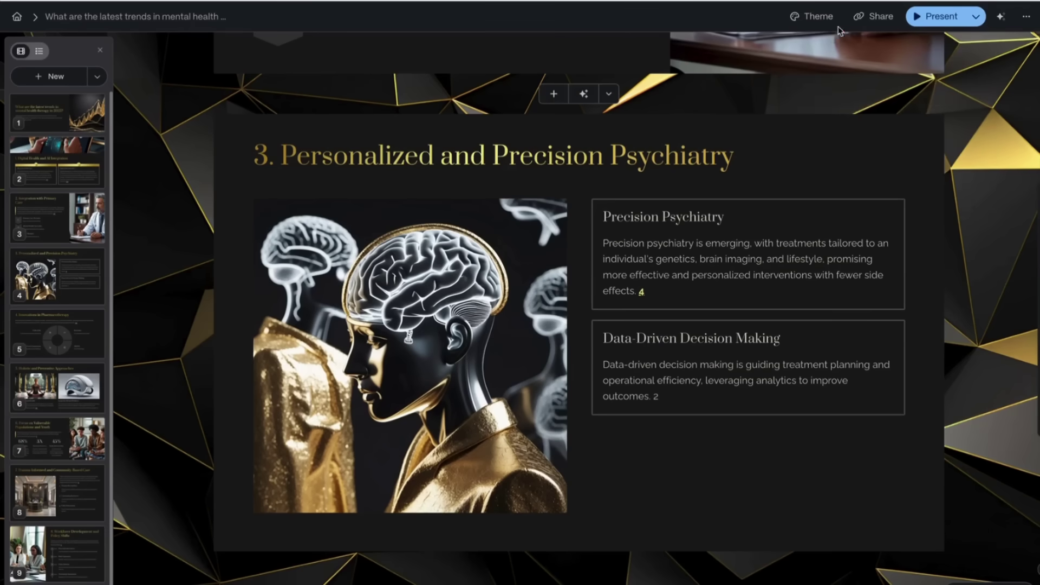
click(873, 21)
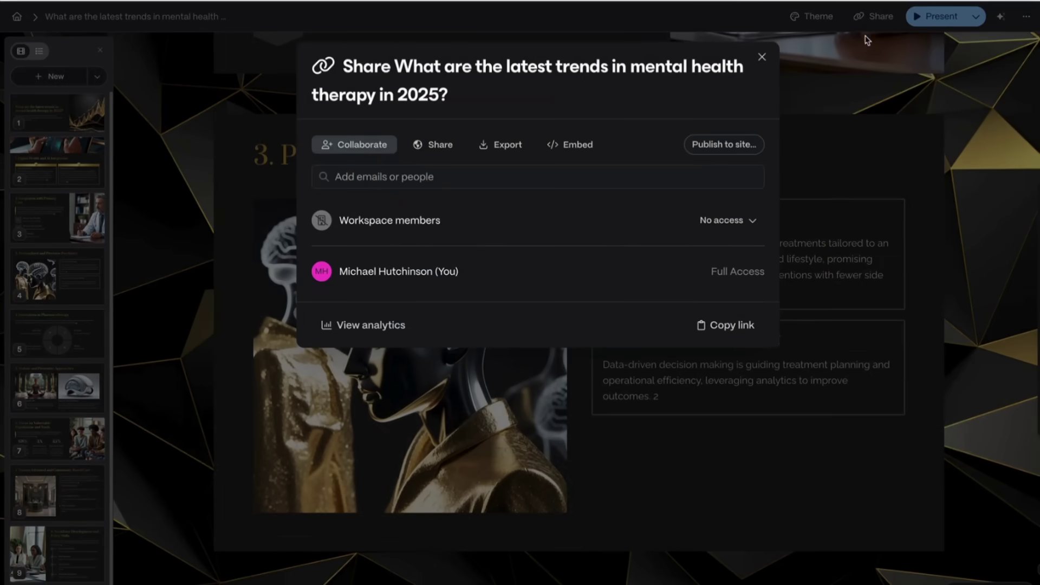
click(505, 150)
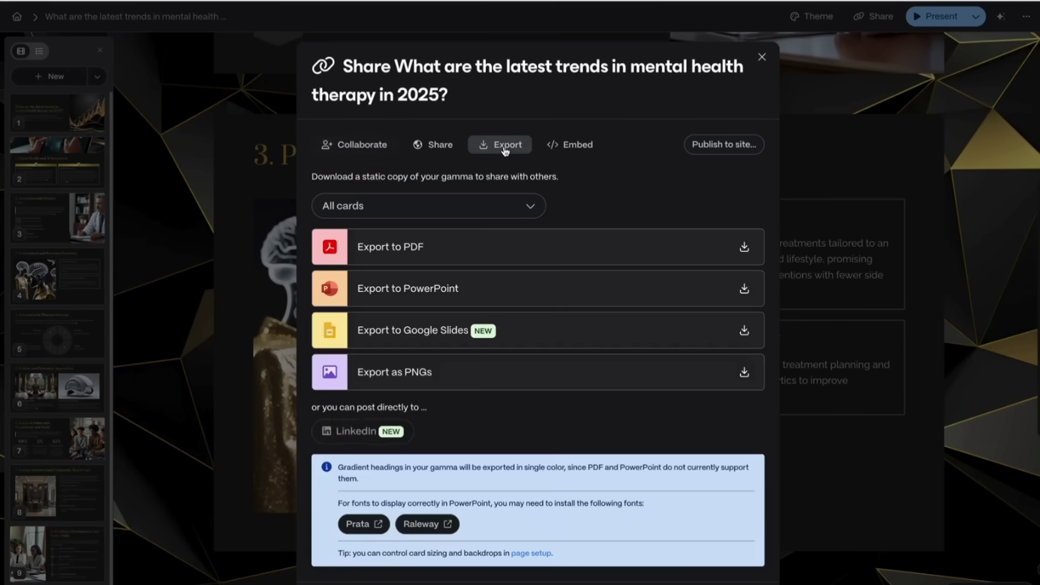
click(513, 249)
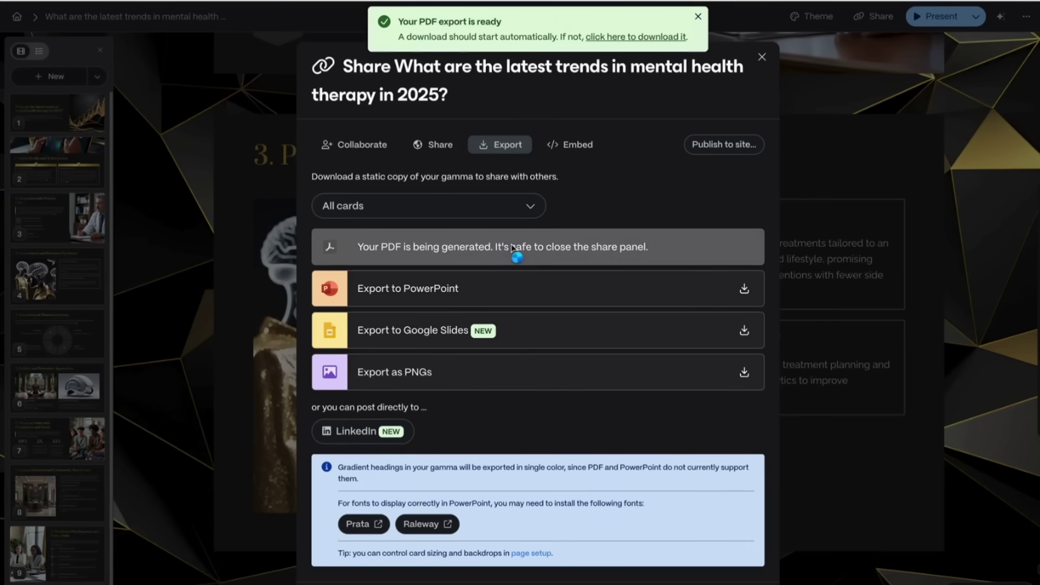
click(782, 26)
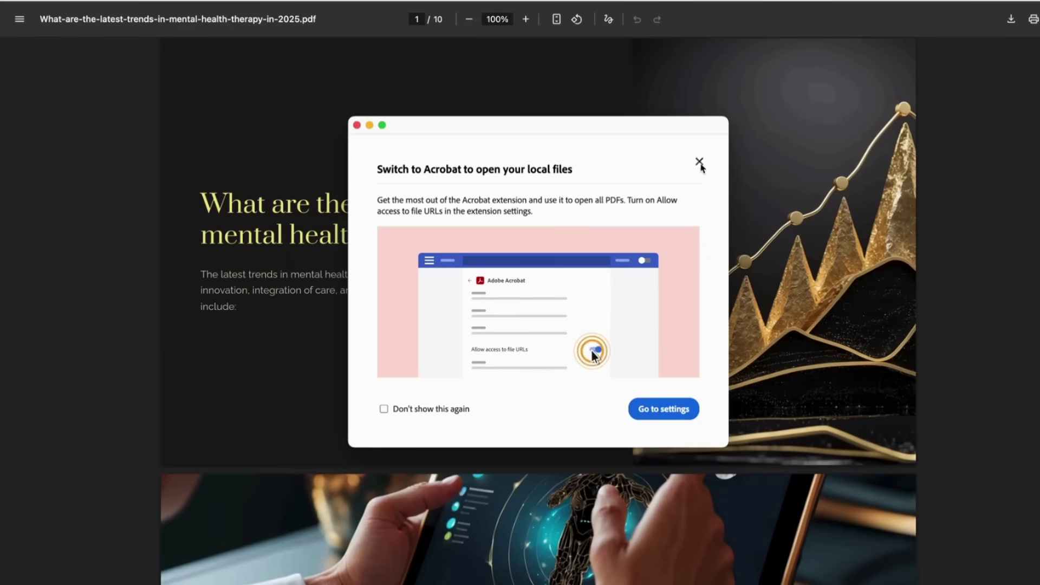
Step: Dismiss the Switch to Acrobat prompt and scroll the PDF down to the page-10 Summary
click(698, 162)
scroll(741, 165, down, 10)
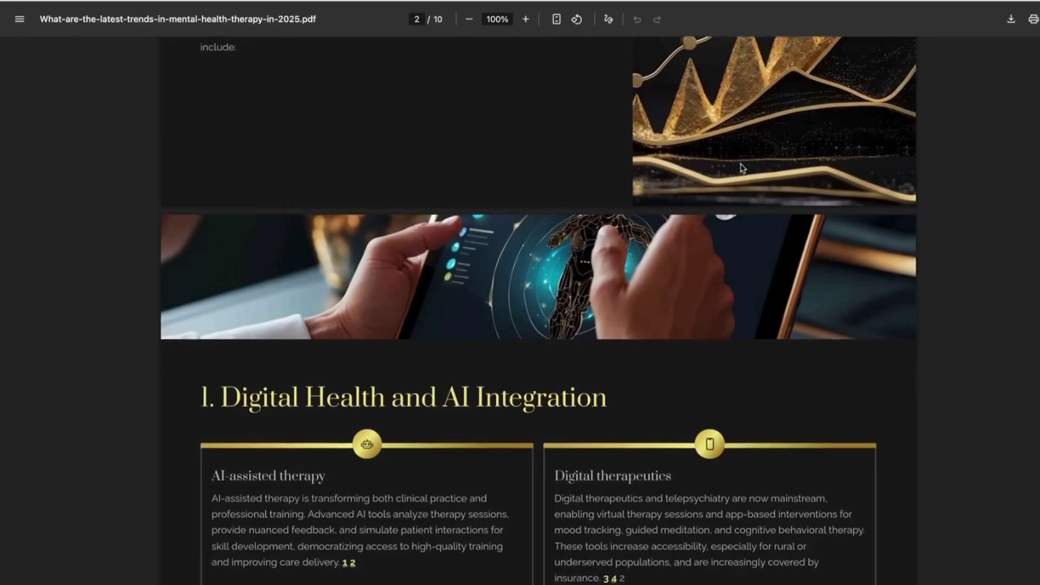
scroll(742, 168, down, 15)
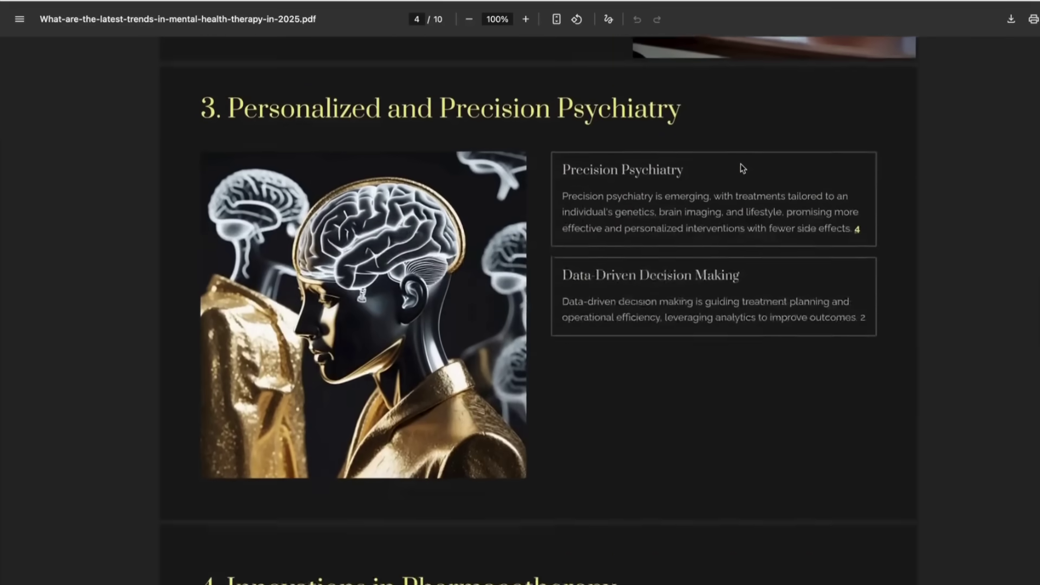
scroll(742, 168, down, 15)
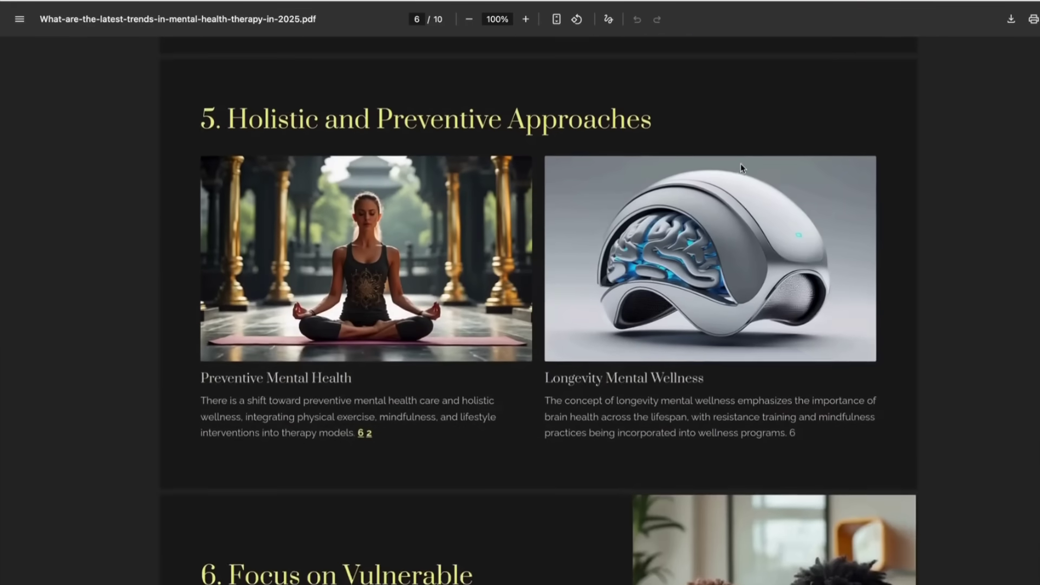
scroll(742, 168, down, 10)
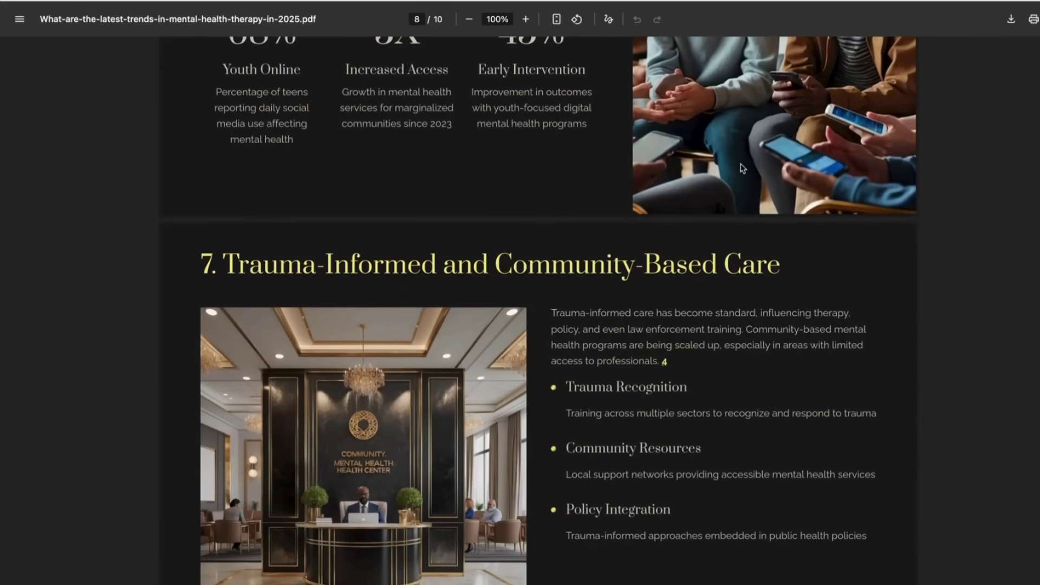
scroll(742, 168, down, 15)
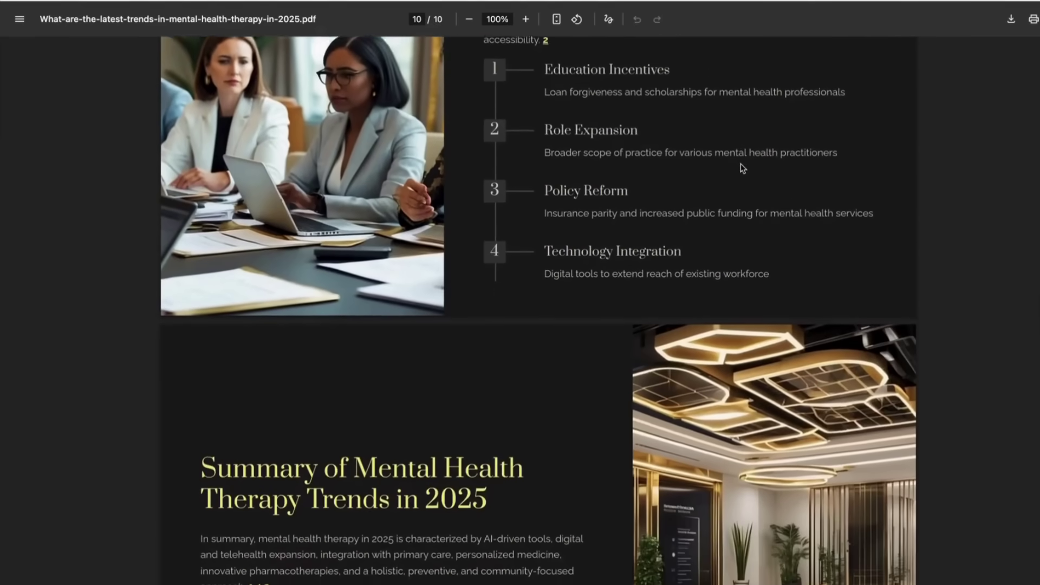